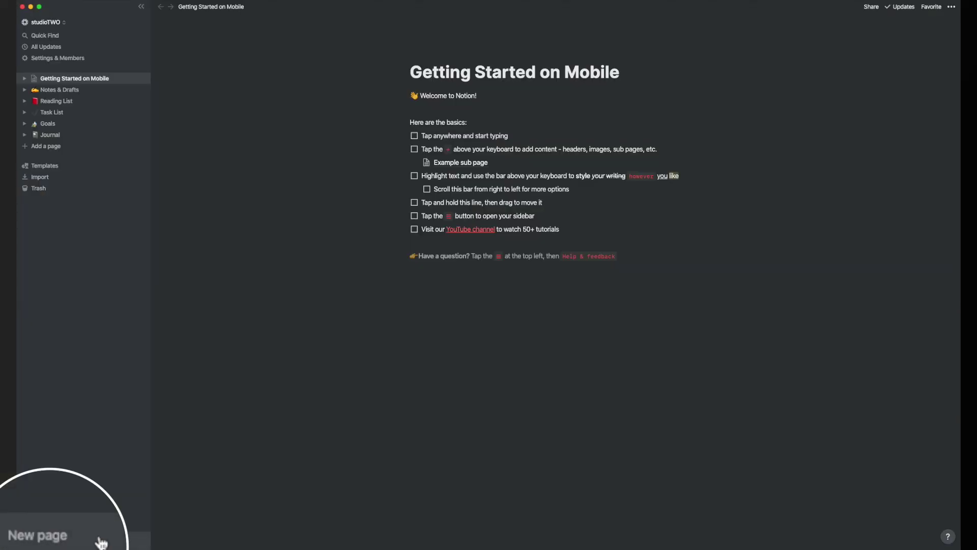
Add a new page named 'Example - Formulae' and expand it to a full page.
{"action": "left_click", "coordinate": [51, 542]}
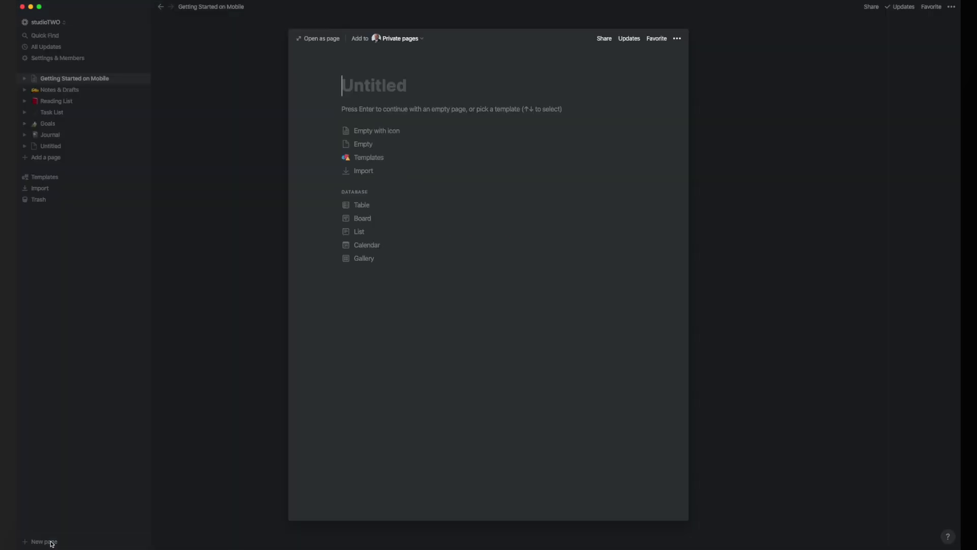
{"action": "left_click", "coordinate": [355, 88]}
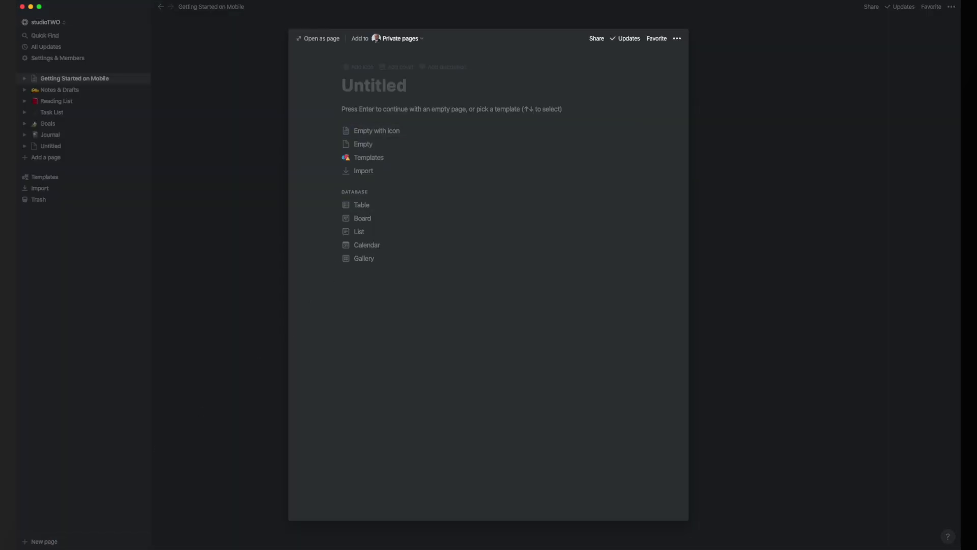
{"action": "type", "text": "Example - "}
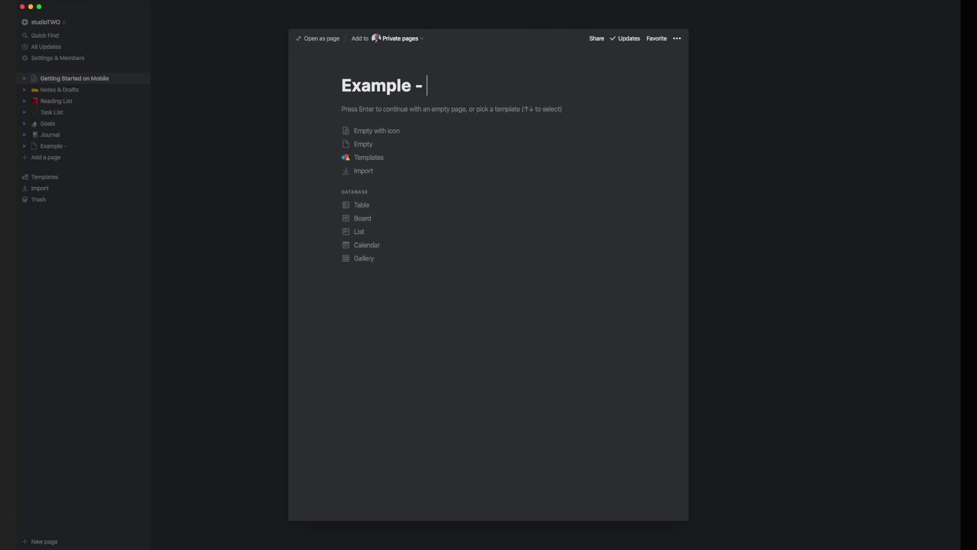
{"action": "type", "text": "Formulae"}
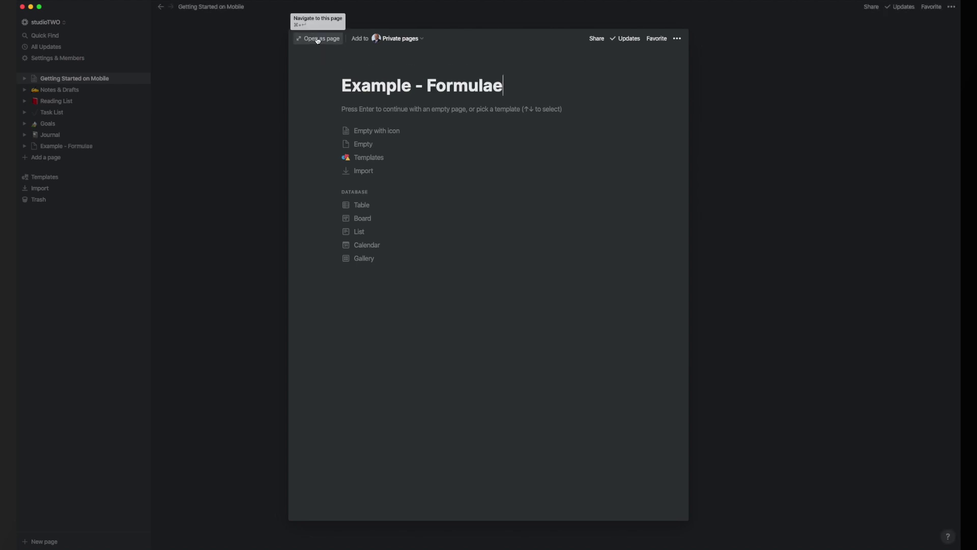
{"action": "left_click", "coordinate": [318, 38]}
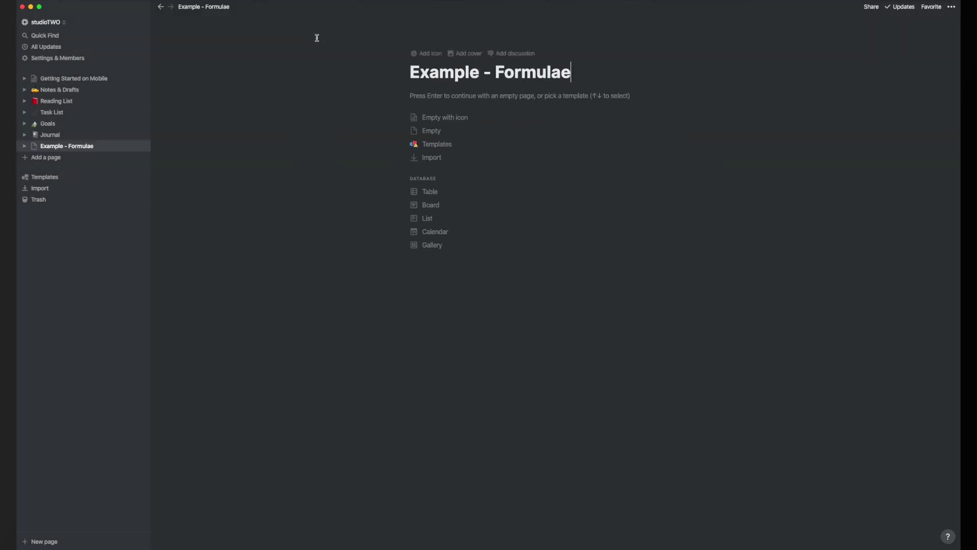
Start the page as Empty and scroll the block list down toward Table - Inline.
{"action": "left_click", "coordinate": [412, 95]}
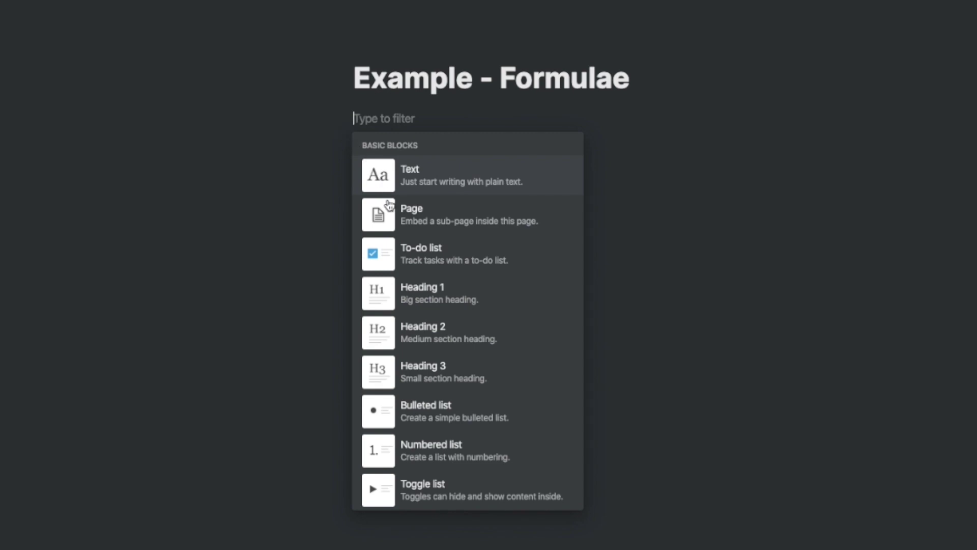
{"action": "scroll", "coordinate": [410, 372], "scroll_direction": "down", "scroll_amount": 7}
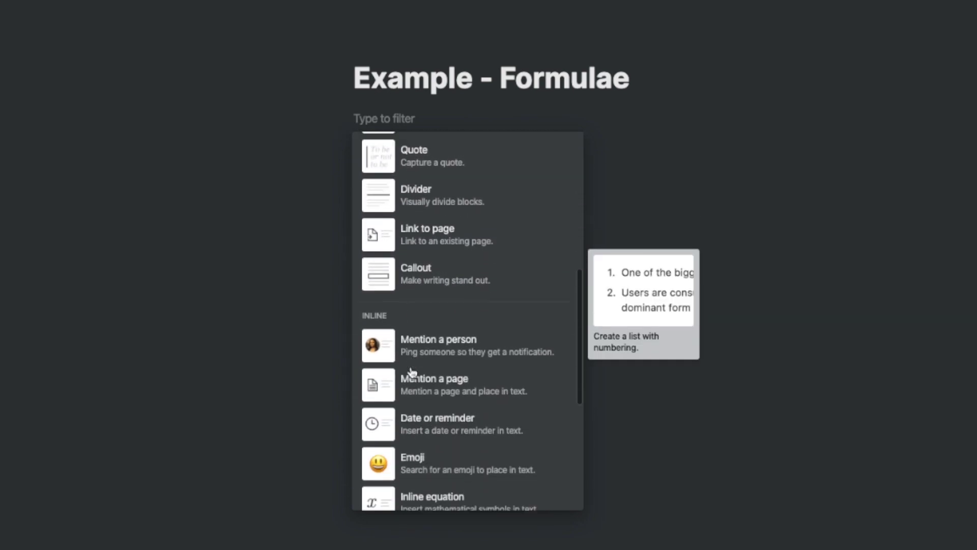
{"action": "scroll", "coordinate": [411, 372], "scroll_direction": "down", "scroll_amount": 5}
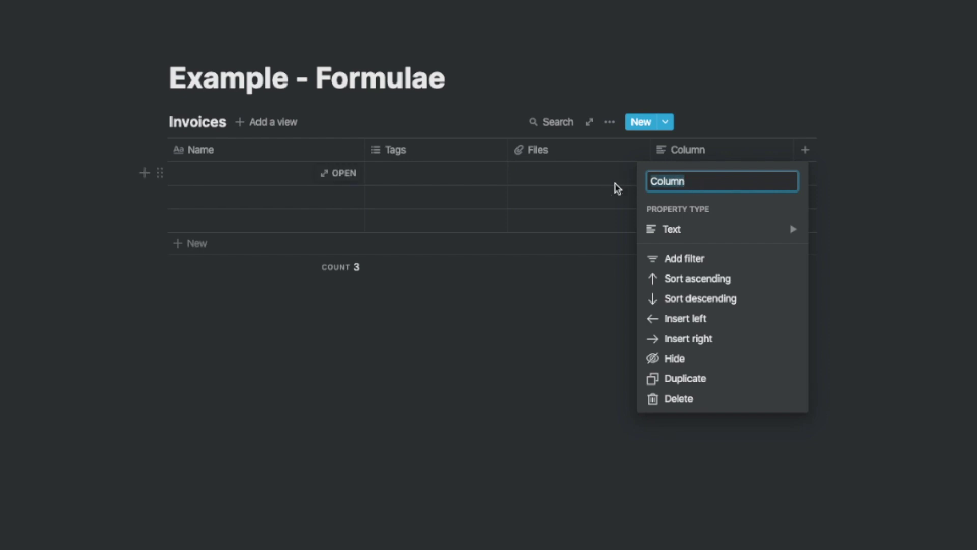
Make Invoice Submit Date a Date column and move it to the first position.
{"action": "key", "text": "BackSpace"}
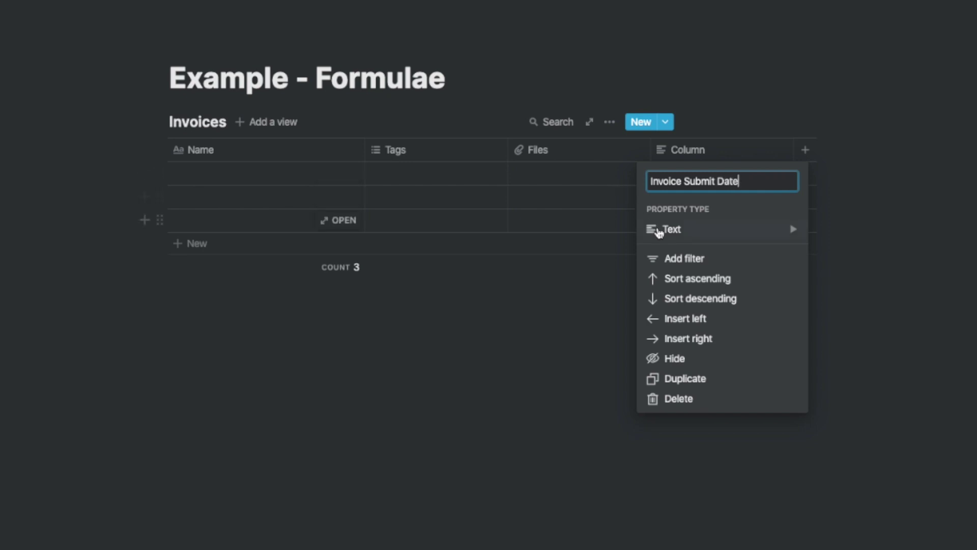
{"action": "mouse_move", "coordinate": [735, 224]}
{"action": "left_click", "coordinate": [839, 181]}
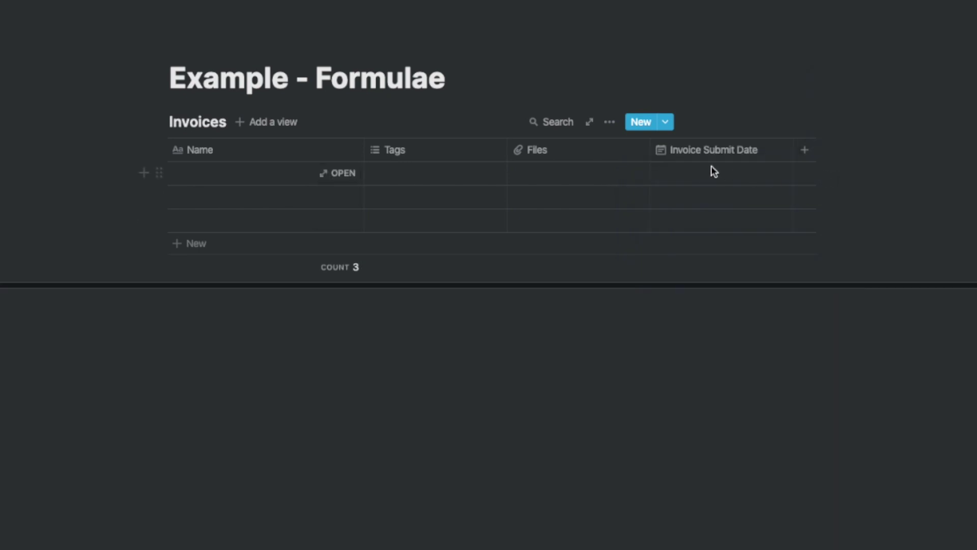
{"action": "left_click_drag", "start_coordinate": [711, 157], "coordinate": [232, 161]}
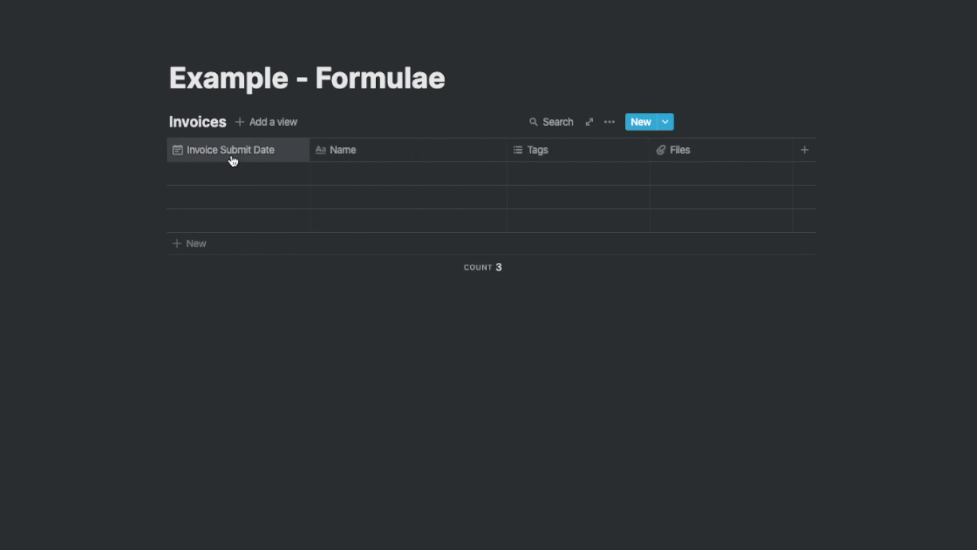
Rename the Name column to Description.
{"action": "left_click", "coordinate": [322, 155]}
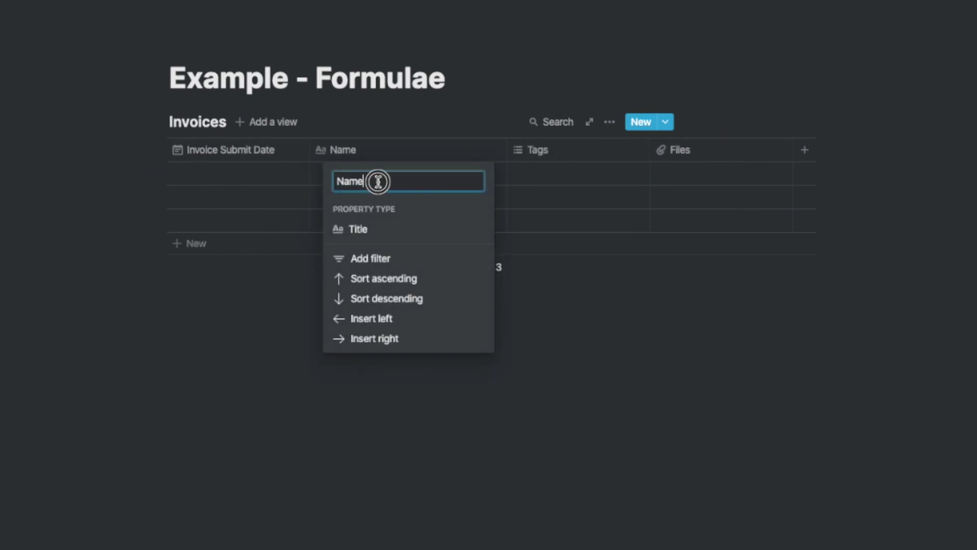
{"action": "type", "text": "Description"}
{"action": "left_click", "coordinate": [290, 275]}
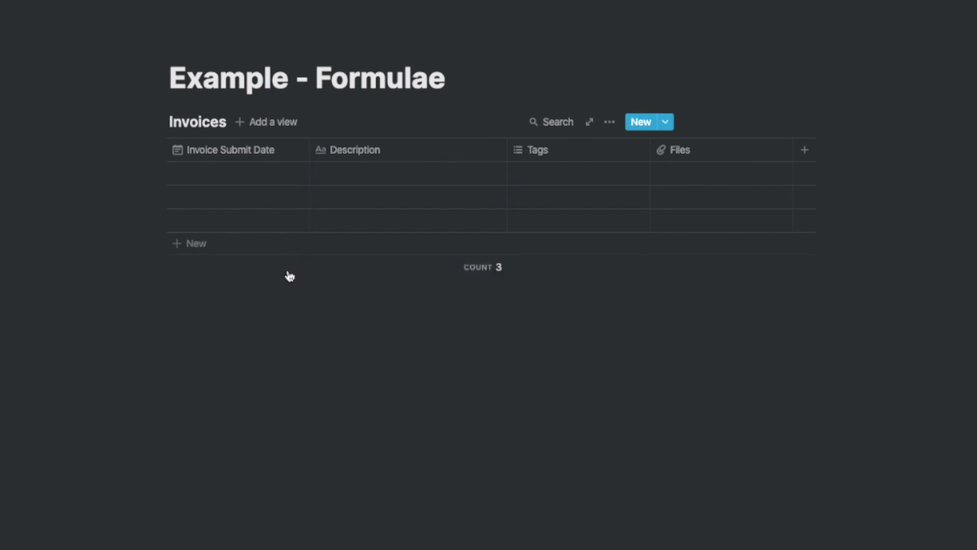
Rename Tags to Clients and make it a Select column.
{"action": "left_click", "coordinate": [540, 152]}
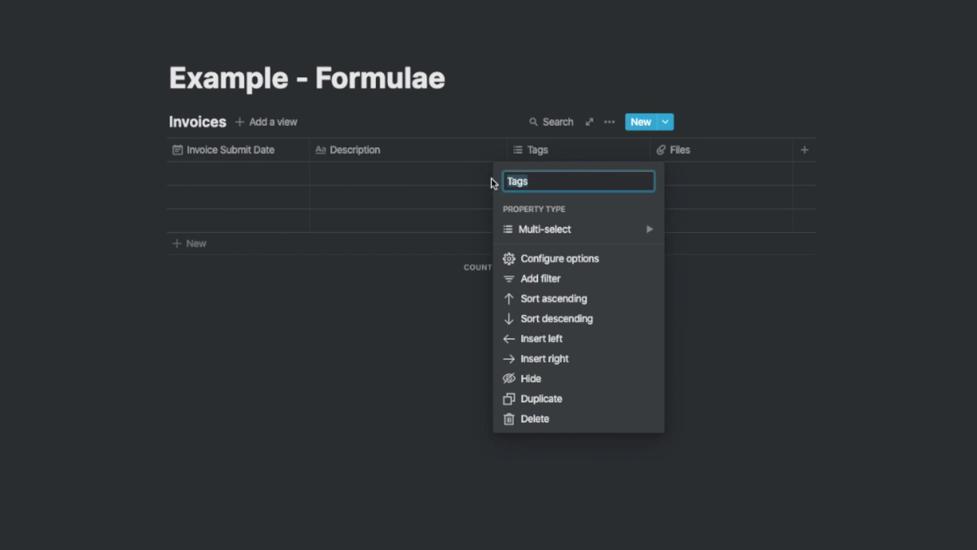
{"action": "type", "text": "Clients"}
{"action": "mouse_move", "coordinate": [548, 229]}
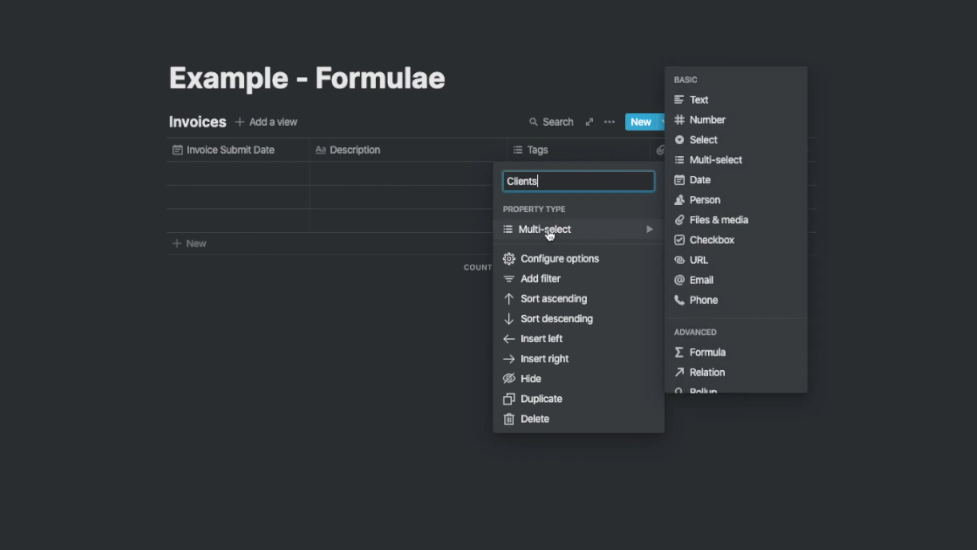
{"action": "left_click", "coordinate": [695, 144]}
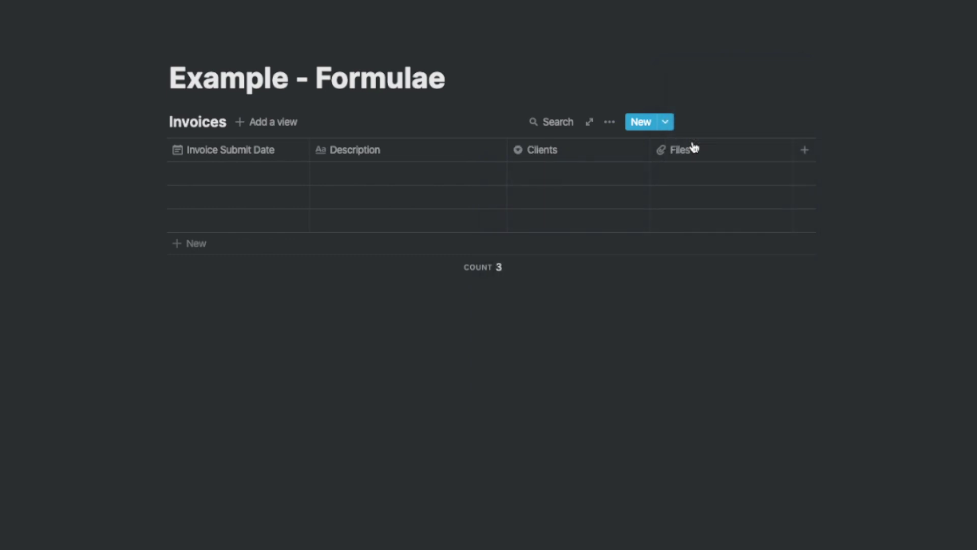
Add an Invoice Value Number column in Dollar format, placed before Files.
{"action": "left_click", "coordinate": [804, 149]}
{"action": "type", "text": "A"}
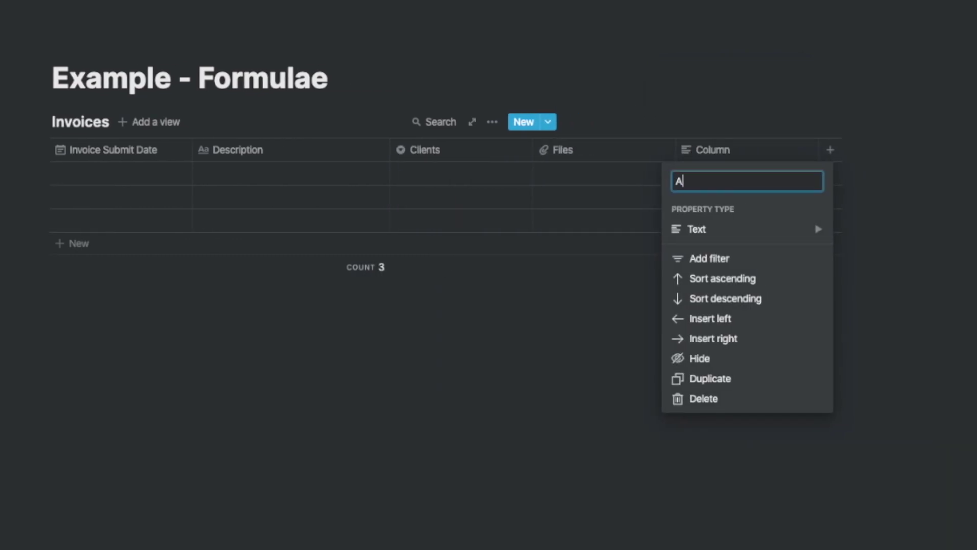
{"action": "key", "text": "BackSpace"}
{"action": "mouse_move", "coordinate": [707, 230]}
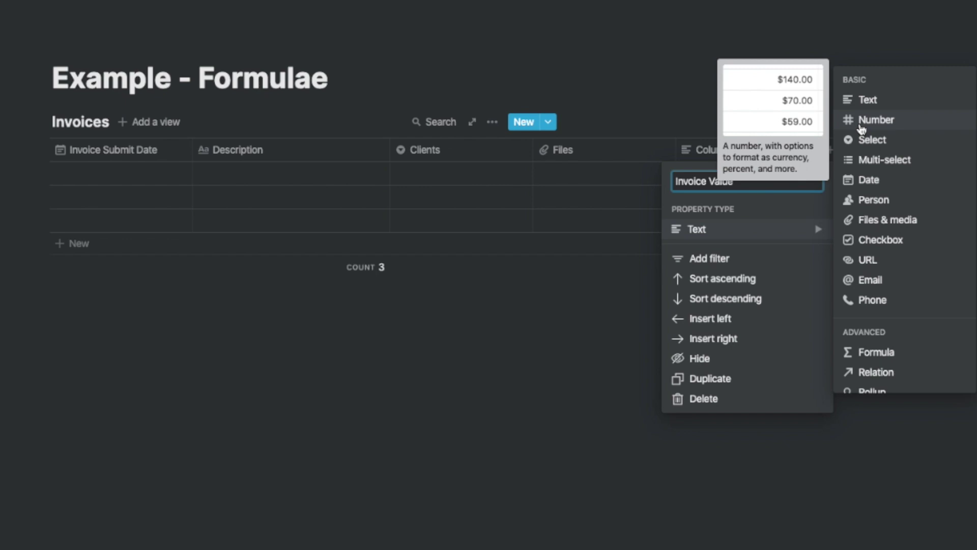
{"action": "left_click", "coordinate": [860, 123]}
{"action": "left_click_drag", "start_coordinate": [818, 148], "coordinate": [773, 148]}
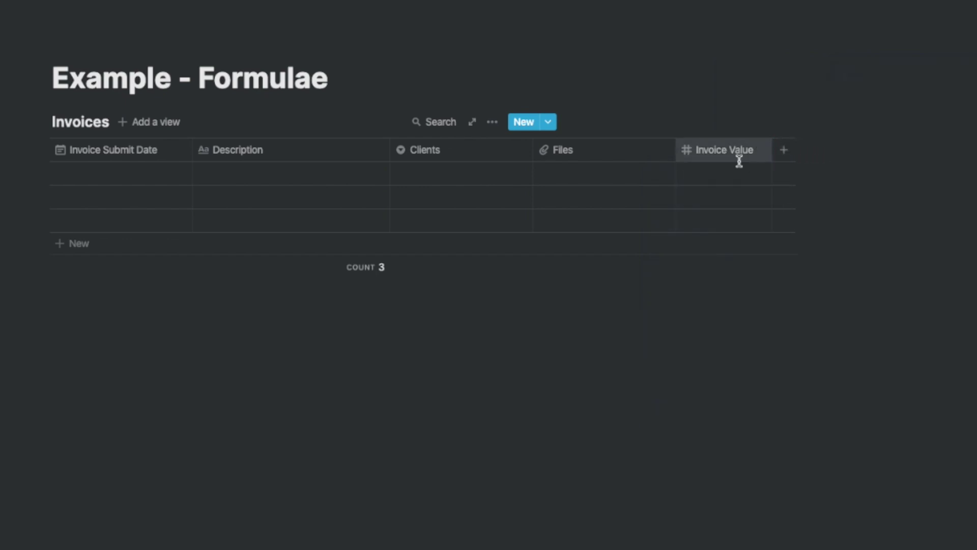
{"action": "left_click", "coordinate": [690, 176]}
{"action": "left_click", "coordinate": [651, 255]}
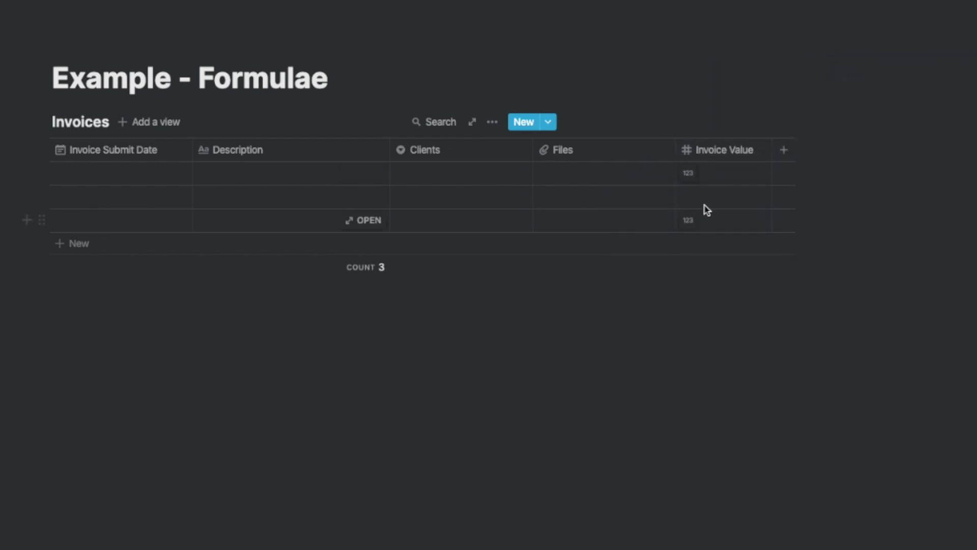
{"action": "left_click_drag", "start_coordinate": [719, 154], "coordinate": [574, 157]}
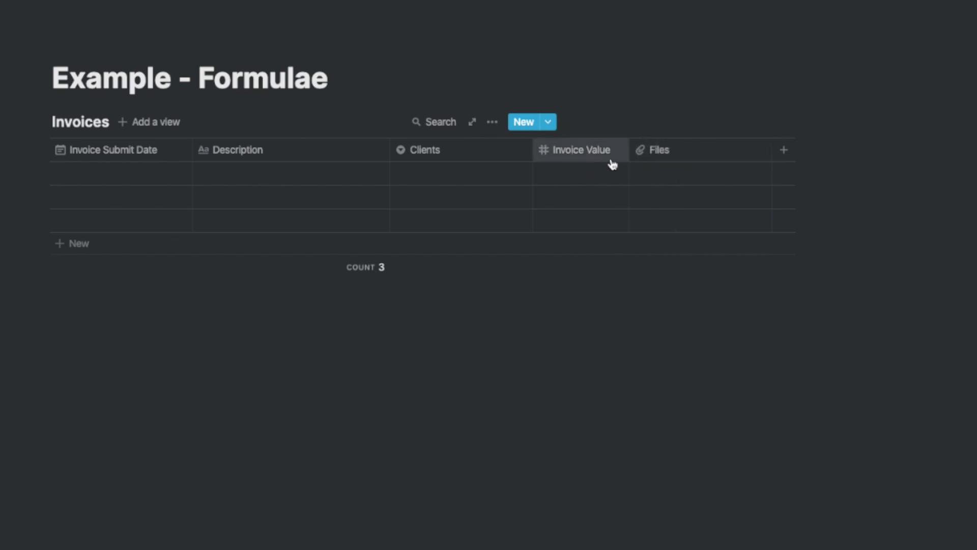
Rename the Files column to Invoice Copy.
{"action": "left_click", "coordinate": [703, 154]}
{"action": "left_click", "coordinate": [671, 184]}
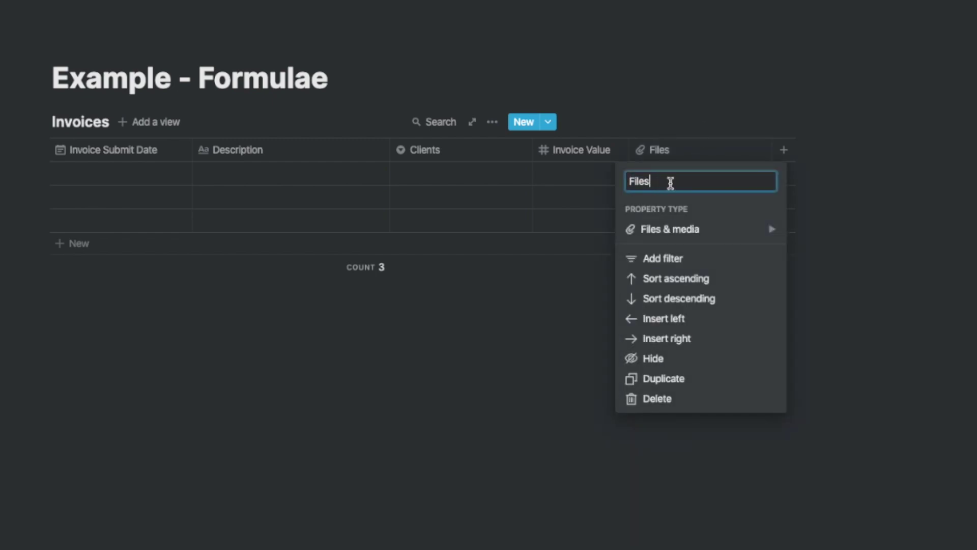
{"action": "double_click", "coordinate": [639, 181]}
{"action": "type", "text": "Invoice Copy"}
{"action": "left_click", "coordinate": [677, 110]}
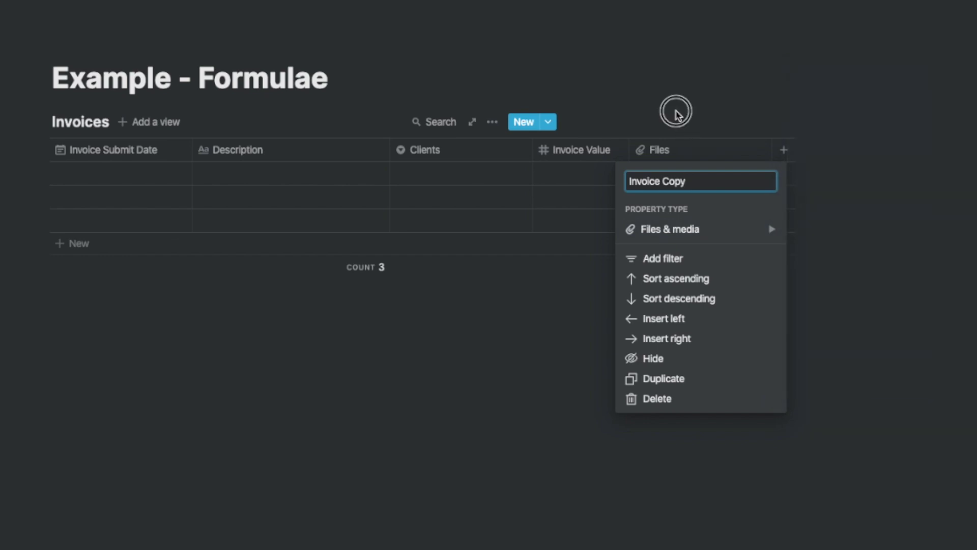
Add a Grace Days column of type Number.
{"action": "left_click", "coordinate": [789, 154]}
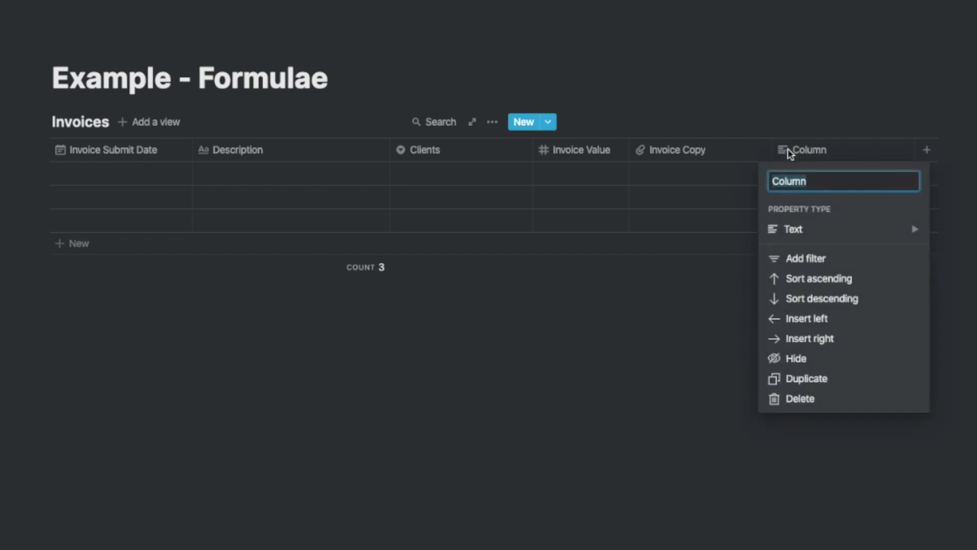
{"action": "mouse_move", "coordinate": [813, 233]}
{"action": "left_click_drag", "start_coordinate": [823, 181], "coordinate": [754, 181]}
{"action": "type", "text": "Grace Days"}
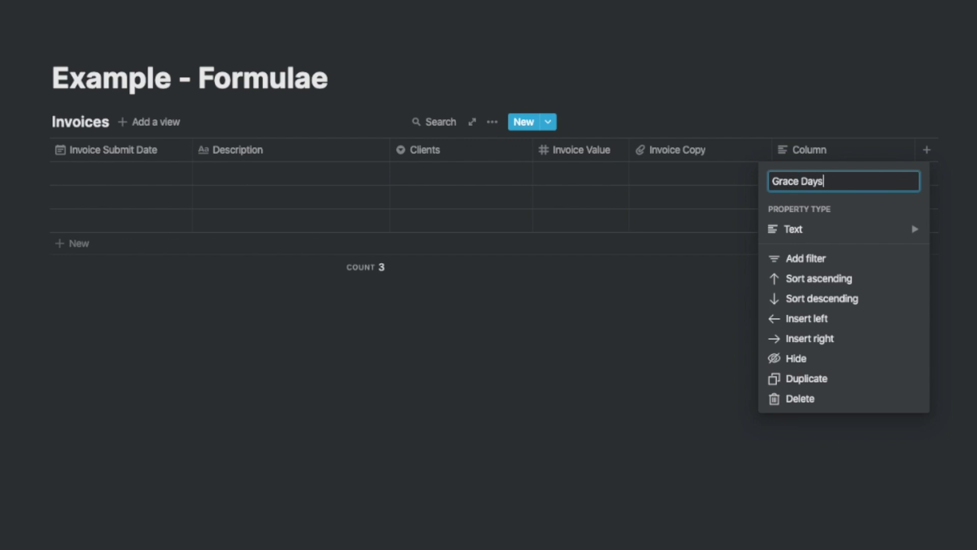
{"action": "mouse_move", "coordinate": [814, 229]}
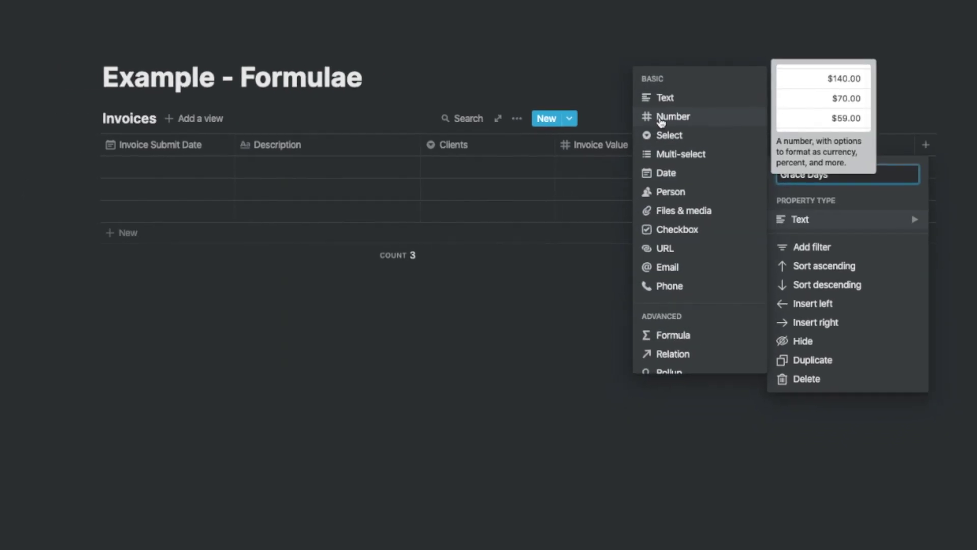
{"action": "left_click", "coordinate": [661, 118]}
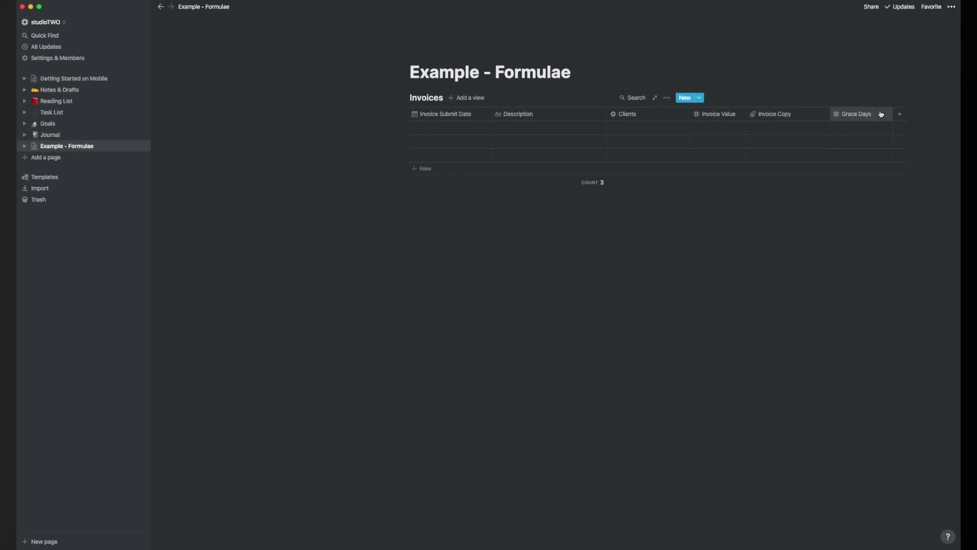
Move Grace Days before Description, put Clients first, and narrow the columns.
{"action": "left_click_drag", "start_coordinate": [617, 106], "coordinate": [554, 104]}
{"action": "left_click_drag", "start_coordinate": [685, 114], "coordinate": [467, 113]}
{"action": "left_click_drag", "start_coordinate": [721, 113], "coordinate": [684, 110]}
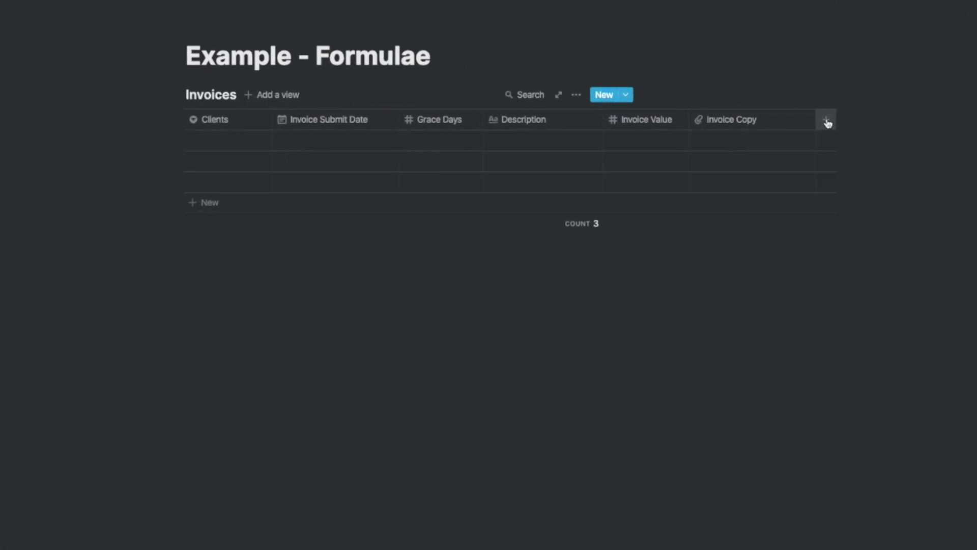
Add a Payment Made Checkbox column.
{"action": "left_click", "coordinate": [825, 123]}
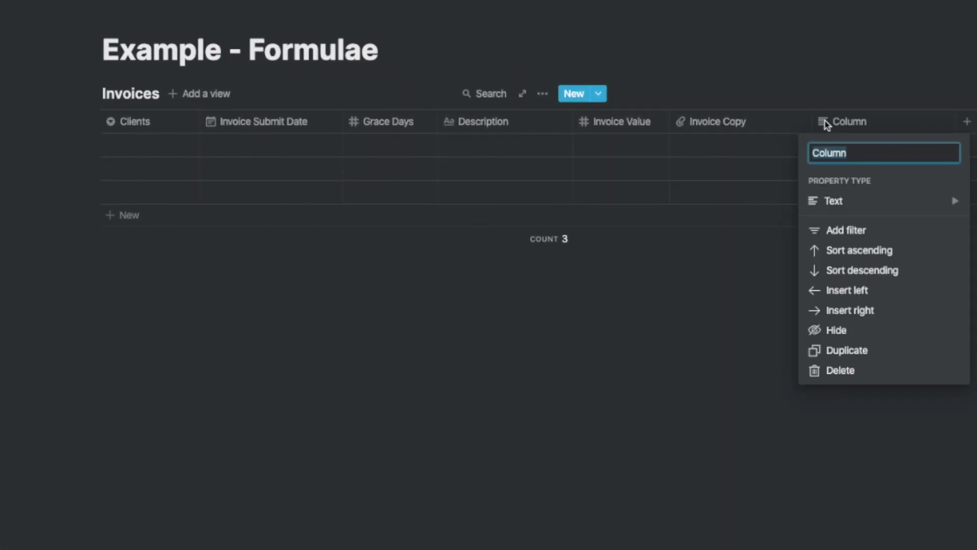
{"action": "type", "text": "Payment Made"}
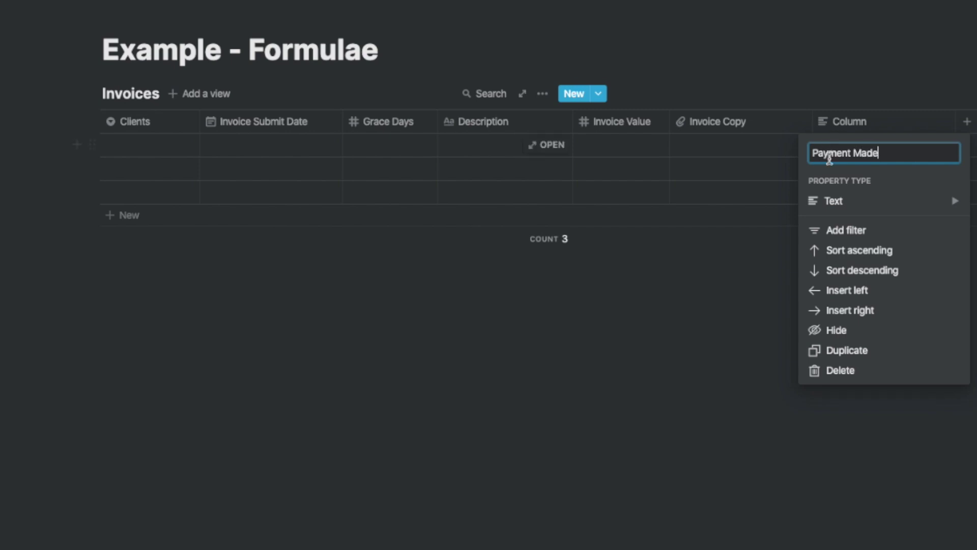
{"action": "left_click", "coordinate": [833, 201]}
{"action": "left_click", "coordinate": [685, 212]}
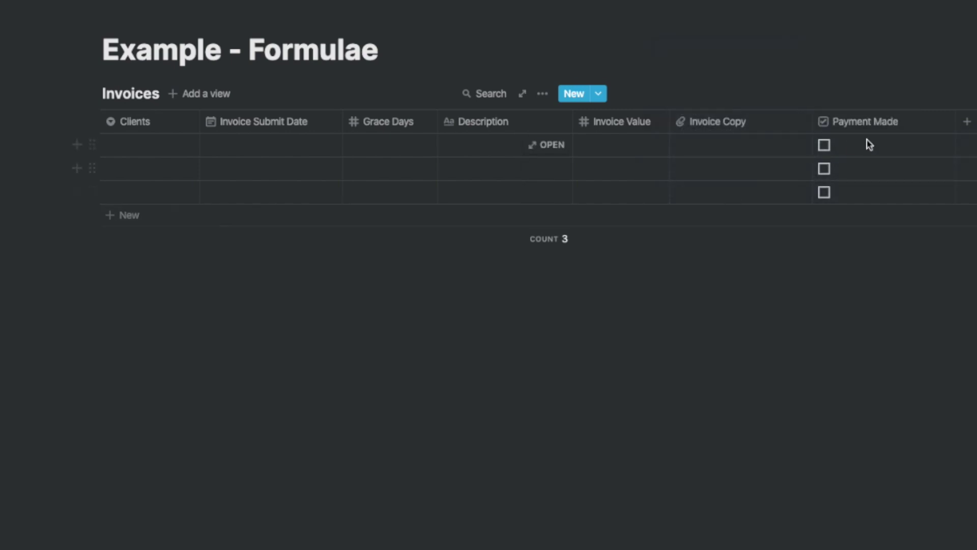
{"action": "left_click_drag", "start_coordinate": [955, 120], "coordinate": [918, 117]}
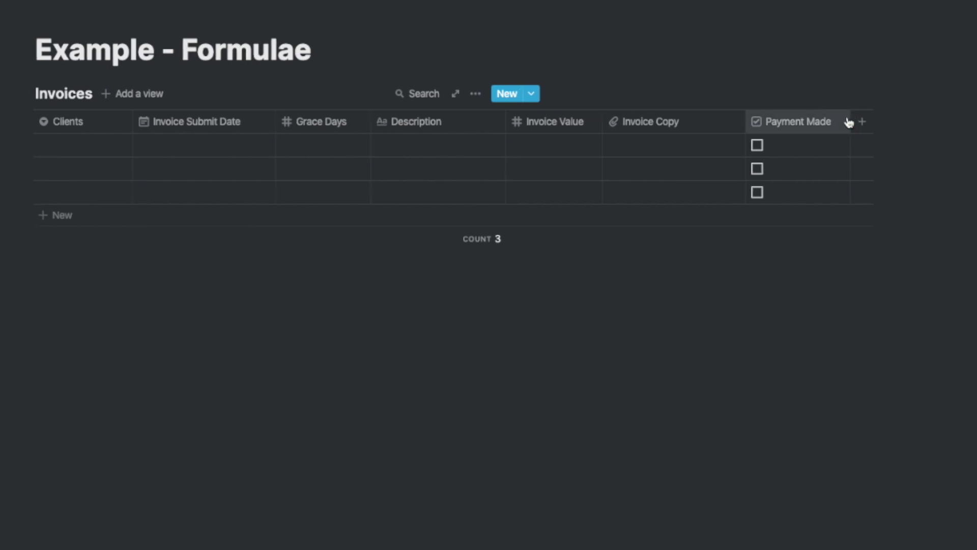
Add a Payment Received Checkbox column.
{"action": "left_click", "coordinate": [864, 121]}
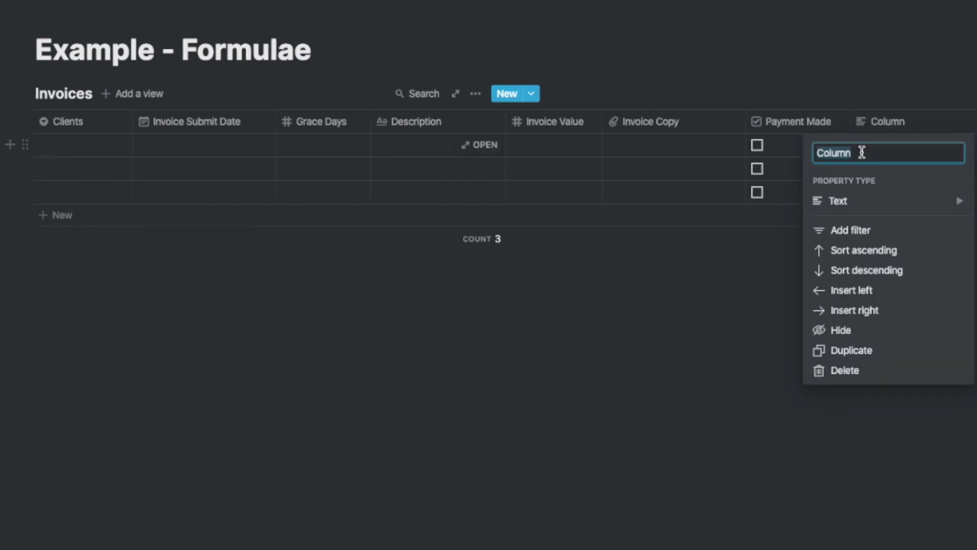
{"action": "type", "text": "Payment Recei"}
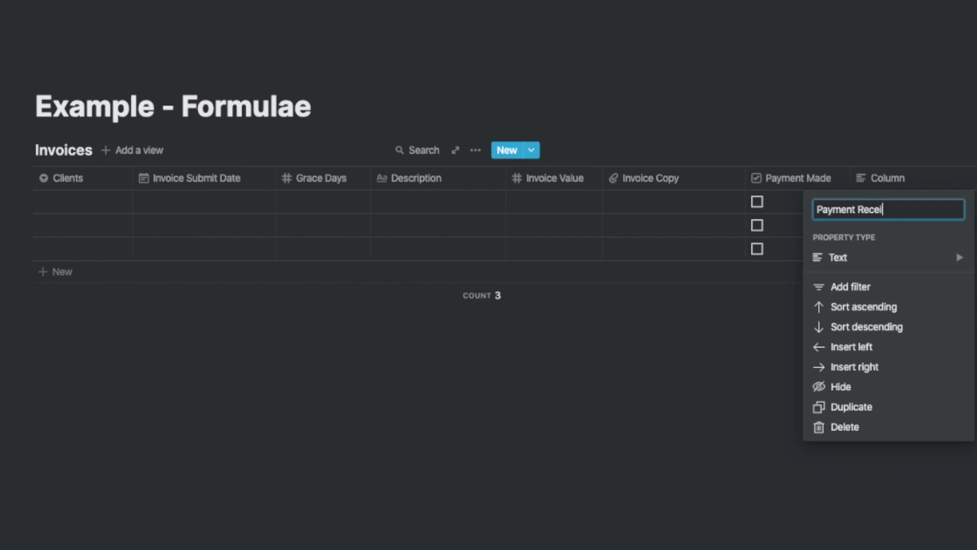
{"action": "type", "text": "ved"}
{"action": "left_click", "coordinate": [824, 258]}
{"action": "left_click", "coordinate": [689, 266]}
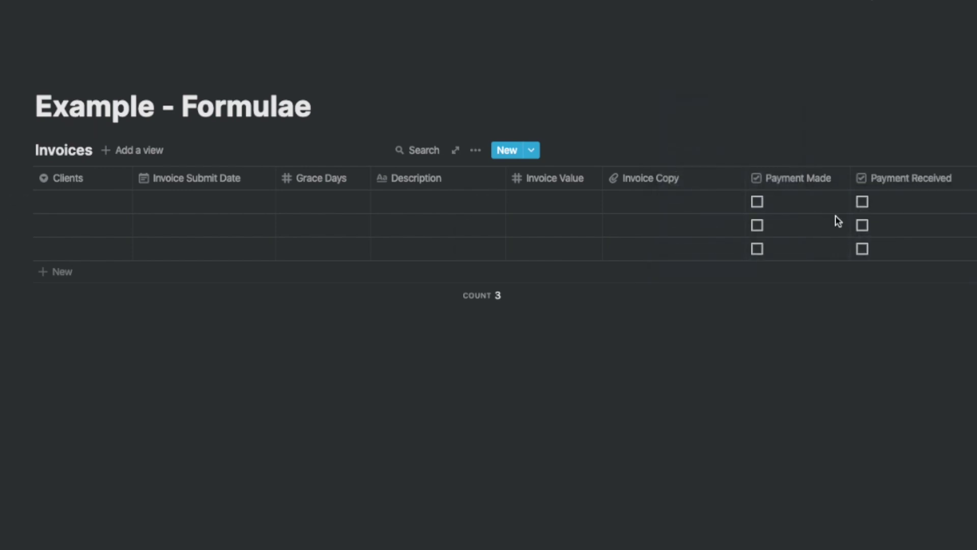
Switch the page to full width and add one more property column.
{"action": "left_click", "coordinate": [963, 4]}
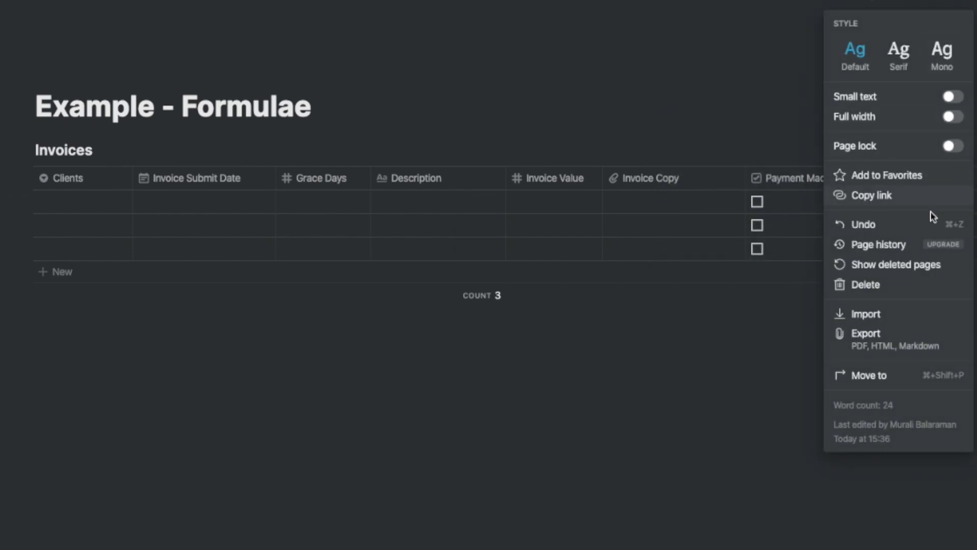
{"action": "left_click", "coordinate": [951, 117]}
{"action": "left_click", "coordinate": [764, 101]}
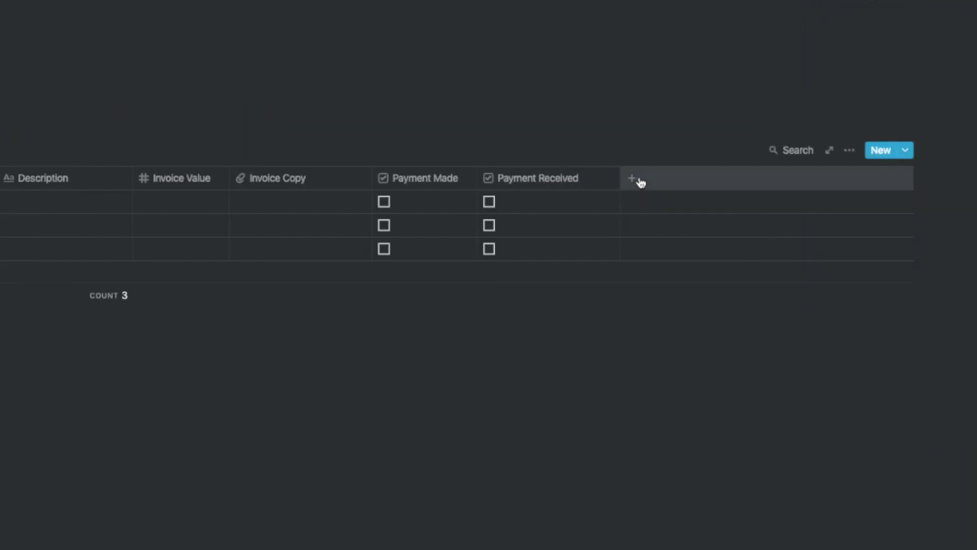
{"action": "left_click", "coordinate": [641, 182]}
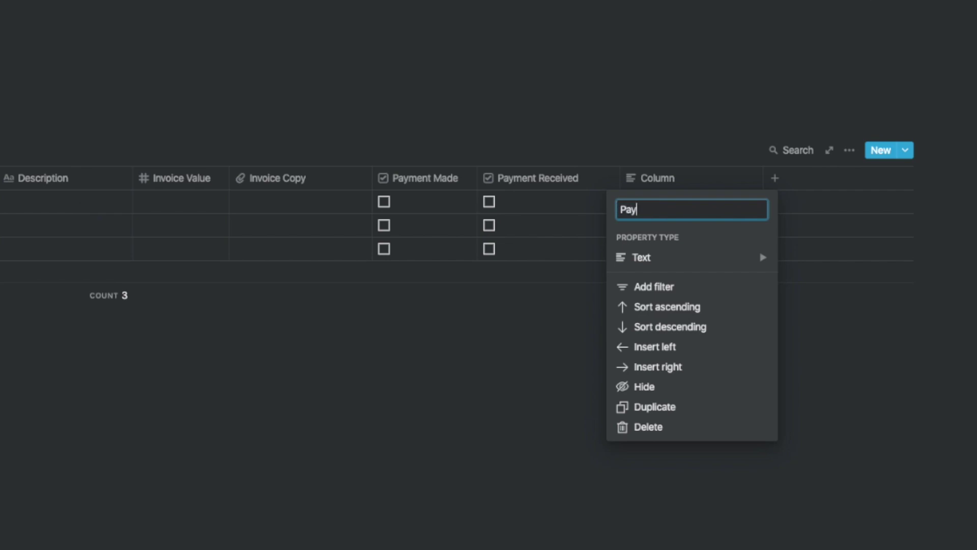
Make Payment Advice a Files & media column and add Invoice Srl # as Number.
{"action": "left_click", "coordinate": [636, 257]}
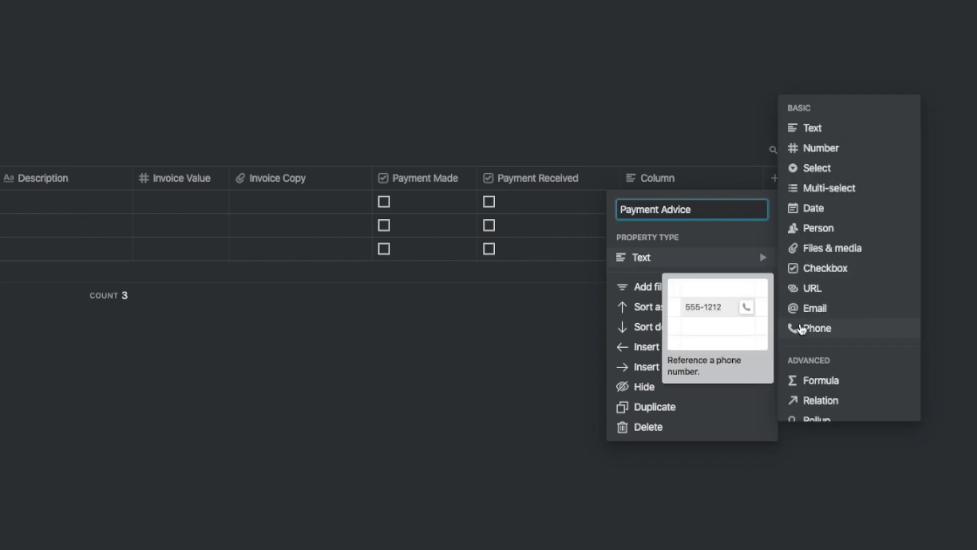
{"action": "left_click", "coordinate": [826, 252]}
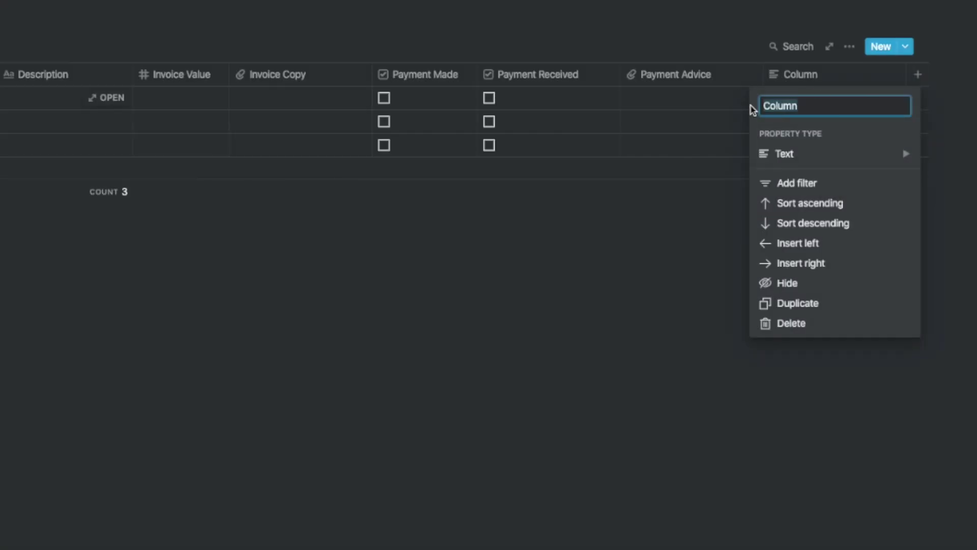
{"action": "type", "text": "Invoice Srl #"}
{"action": "left_click", "coordinate": [824, 155]}
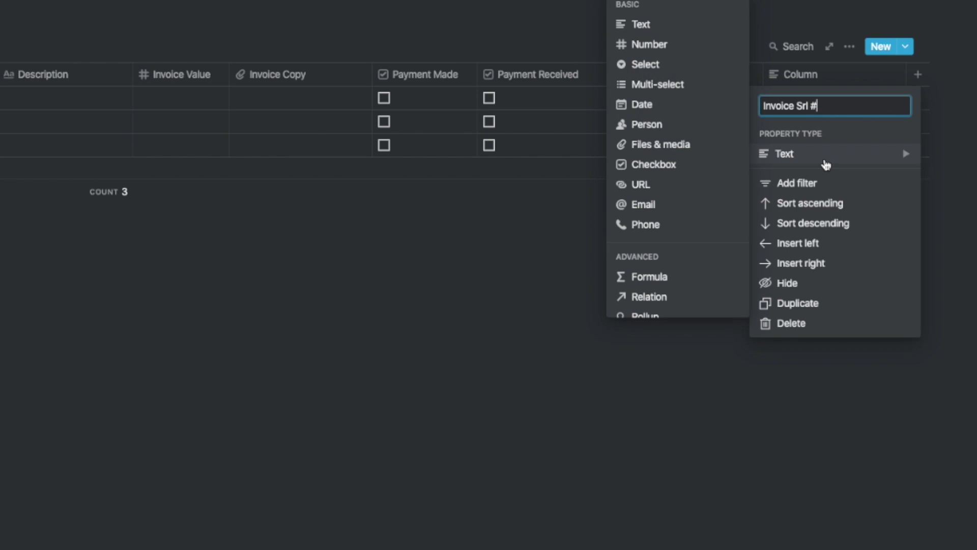
{"action": "left_click", "coordinate": [649, 44]}
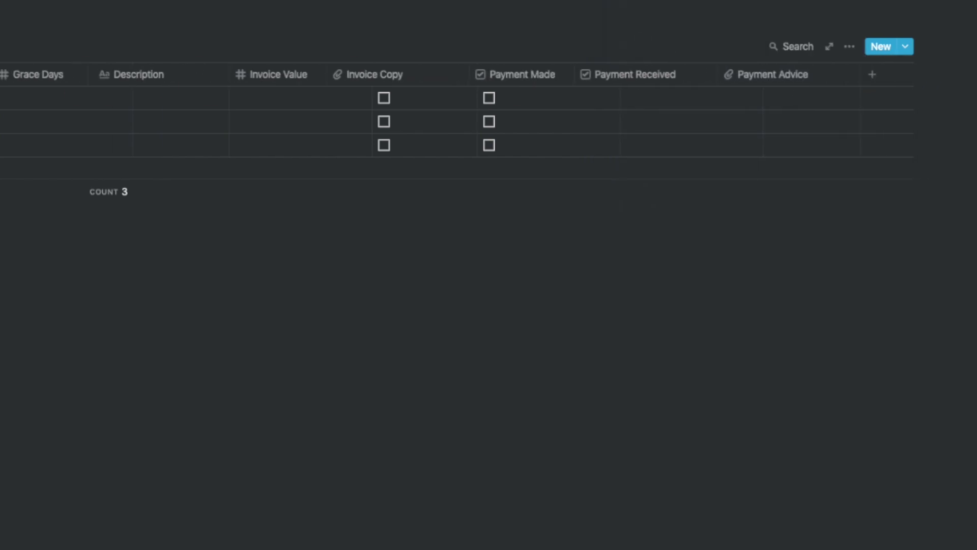
Add a Date String column of type Formula.
{"action": "left_click", "coordinate": [878, 79]}
{"action": "type", "text": "Date String"}
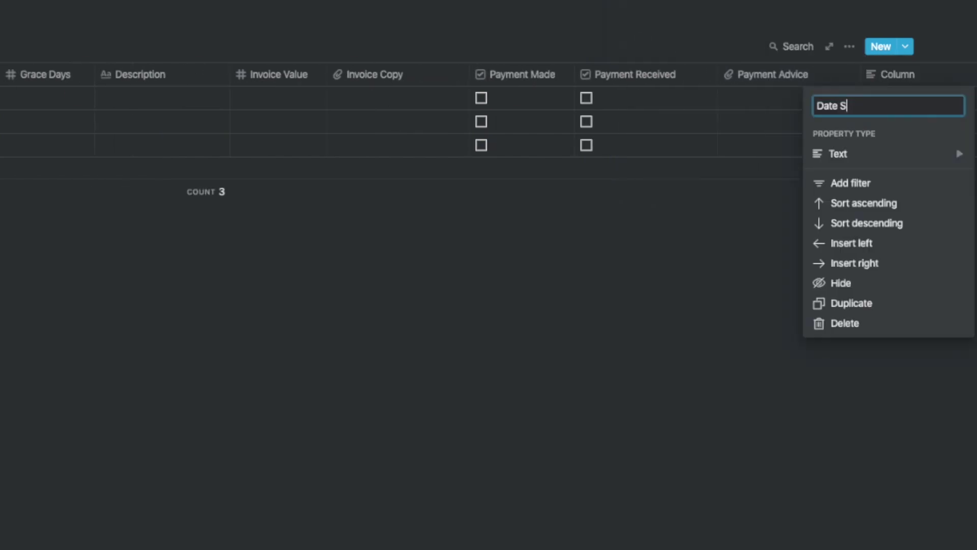
{"action": "left_click", "coordinate": [842, 159]}
{"action": "left_click", "coordinate": [681, 280]}
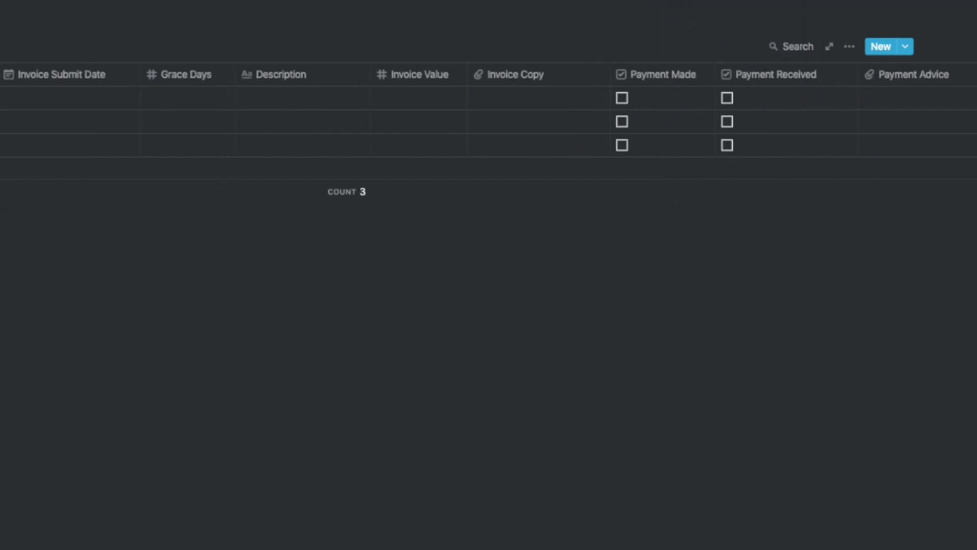
{"action": "scroll", "coordinate": [916, 76], "scroll_direction": "right", "scroll_amount": 2}
Add an Invoice Number column of type Formula.
{"action": "left_click", "coordinate": [931, 79]}
{"action": "left_click", "coordinate": [885, 155]}
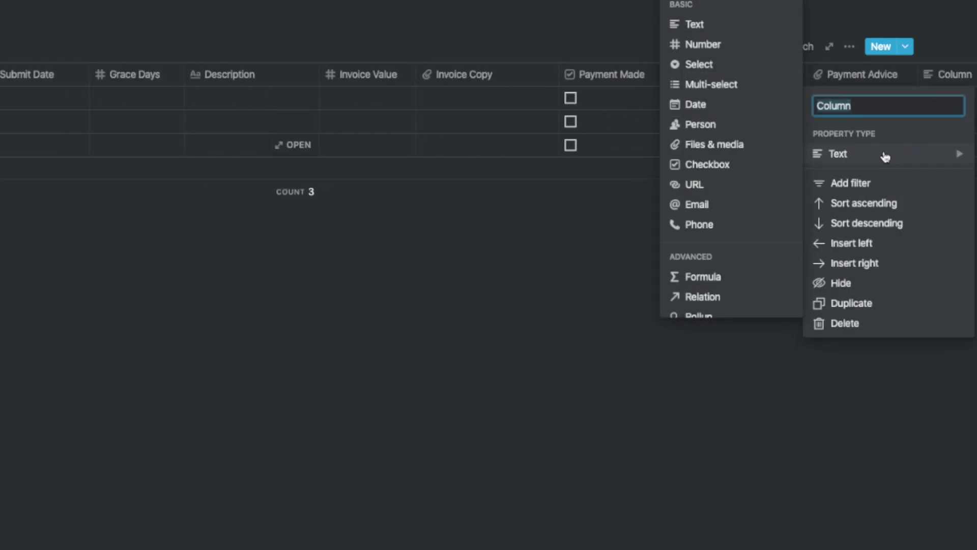
{"action": "left_click", "coordinate": [698, 274]}
{"action": "left_click", "coordinate": [942, 79]}
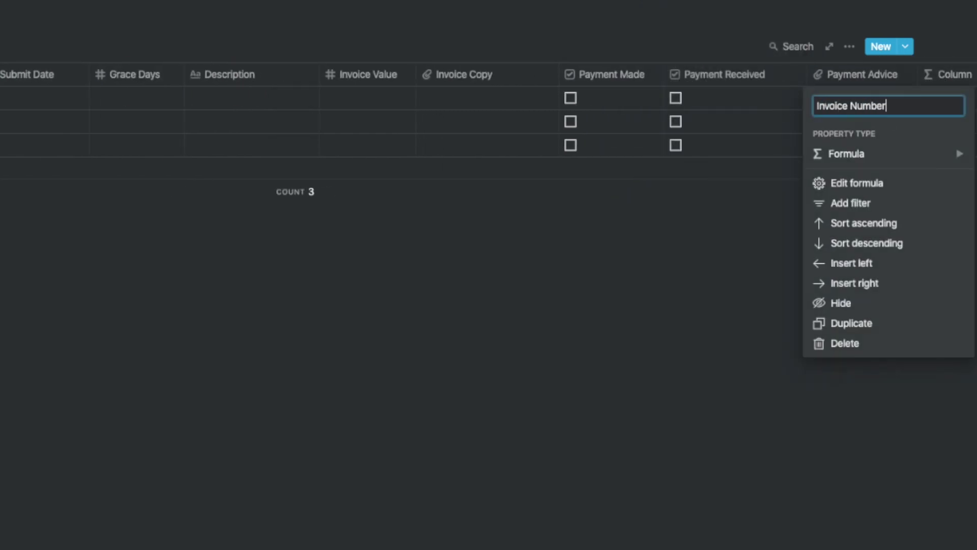
{"action": "key", "text": "Return"}
Move Invoice Number to the table's start and set row 1's submit date to Jun 15, 2020.
{"action": "left_click_drag", "start_coordinate": [916, 76], "coordinate": [128, 70]}
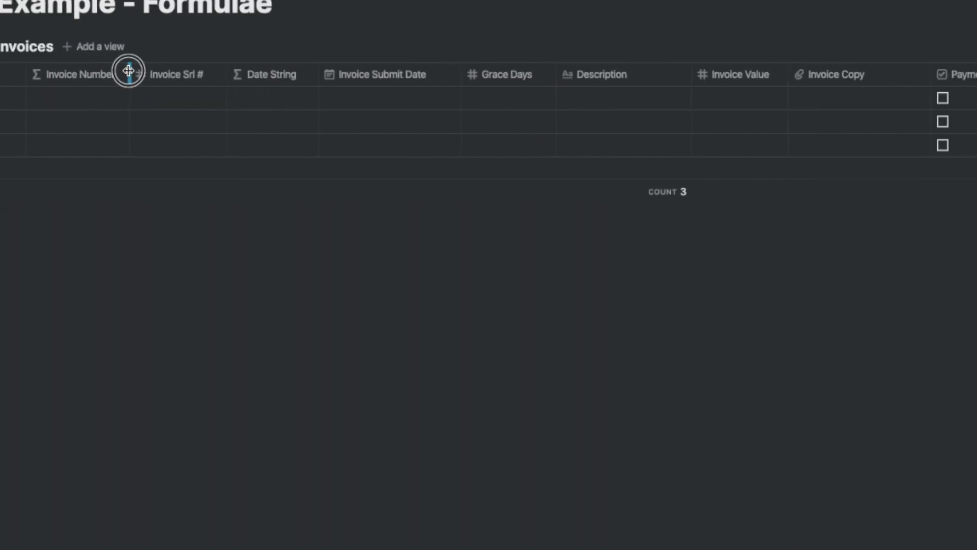
{"action": "left_click", "coordinate": [367, 95]}
{"action": "left_click", "coordinate": [332, 240]}
{"action": "left_click", "coordinate": [248, 219]}
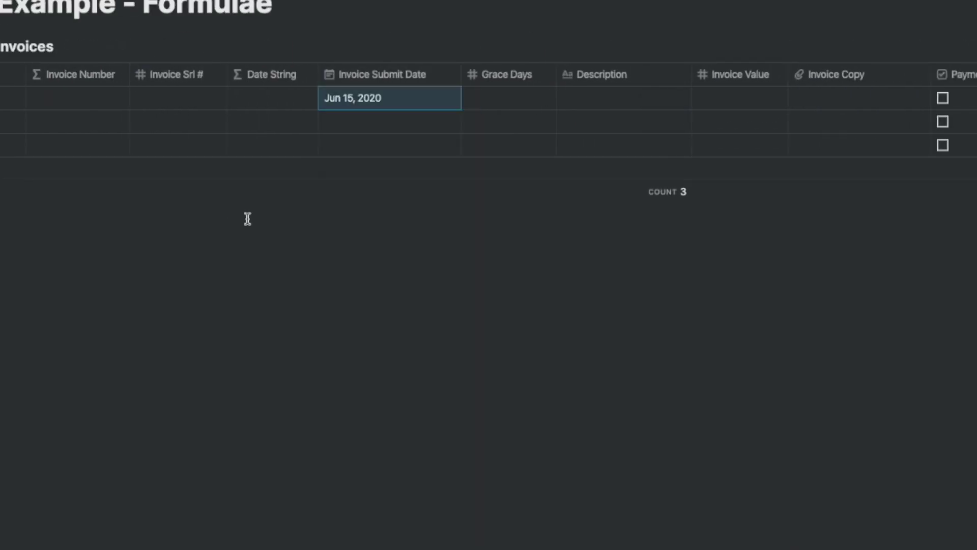
{"action": "left_click", "coordinate": [177, 97]}
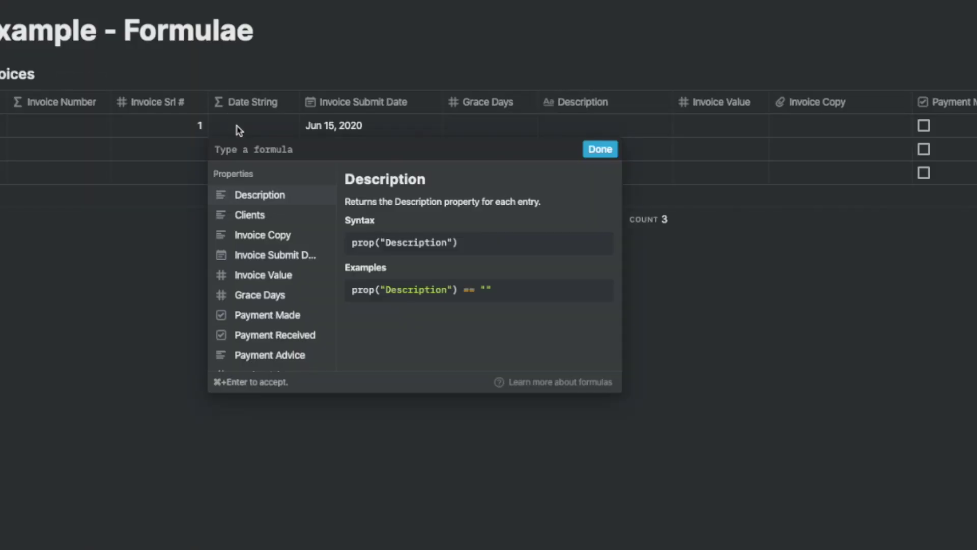
Set the Date String formula to formatDate(prop("Invoice Submit Date"),"YYYYMMDD").
{"action": "type", "text": "formatDate("}
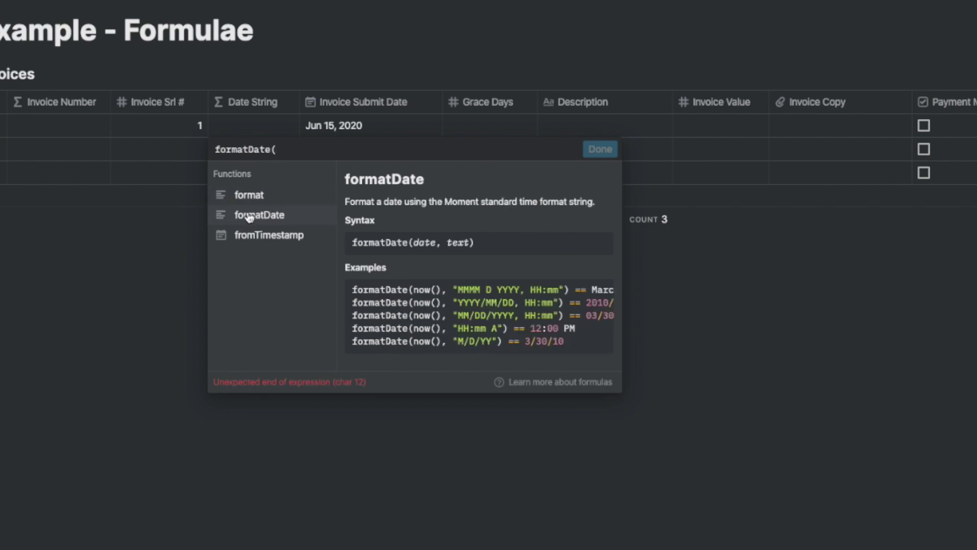
{"action": "type", "text": "pro"}
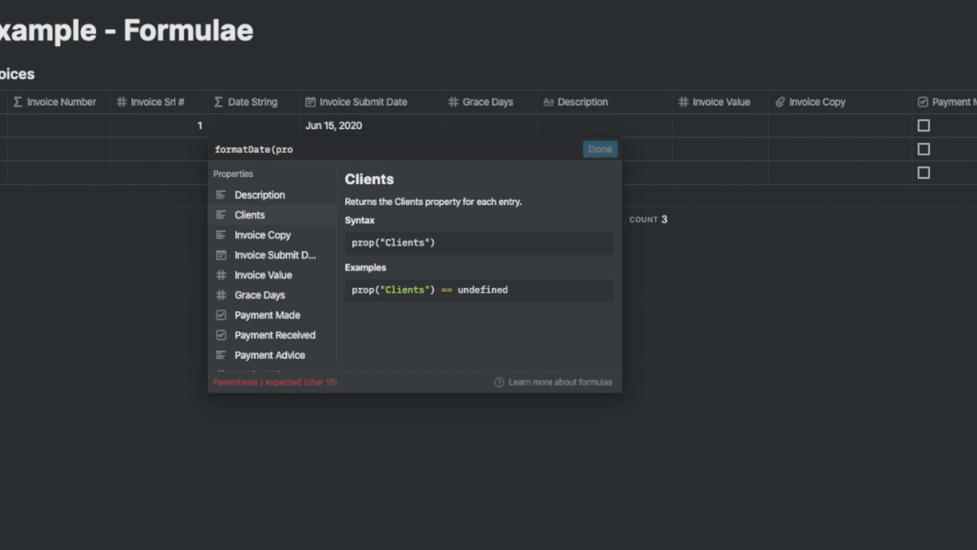
{"action": "left_click", "coordinate": [252, 257]}
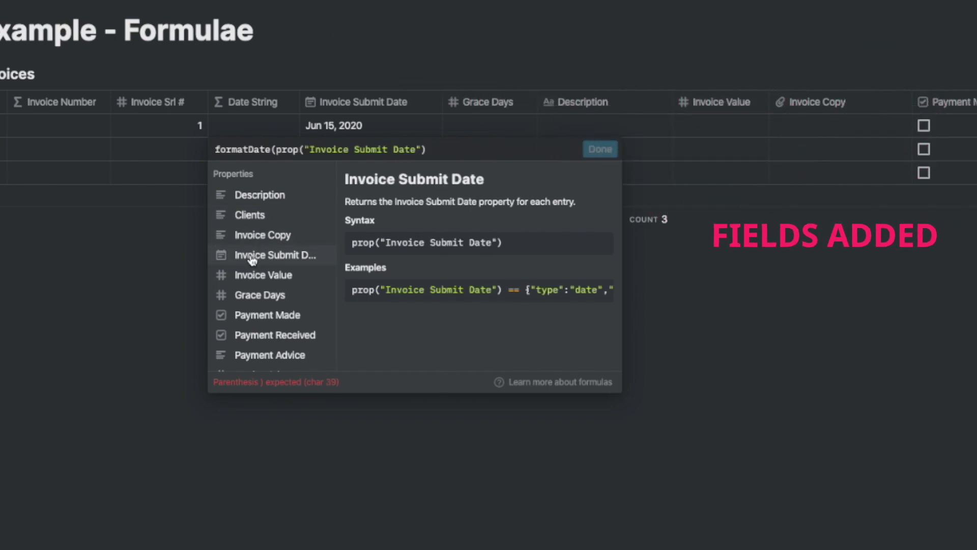
{"action": "type", "text": ",\"YY"}
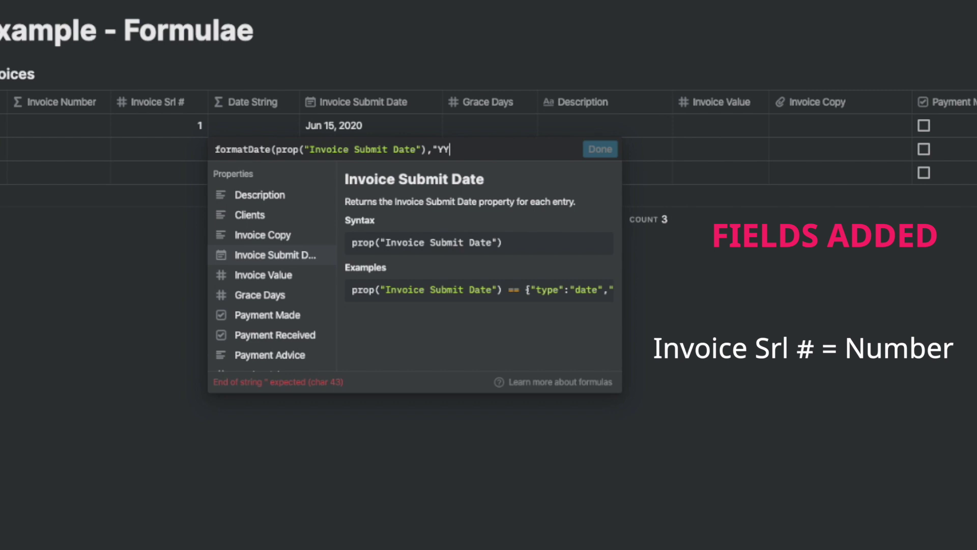
{"action": "type", "text": "YY"}
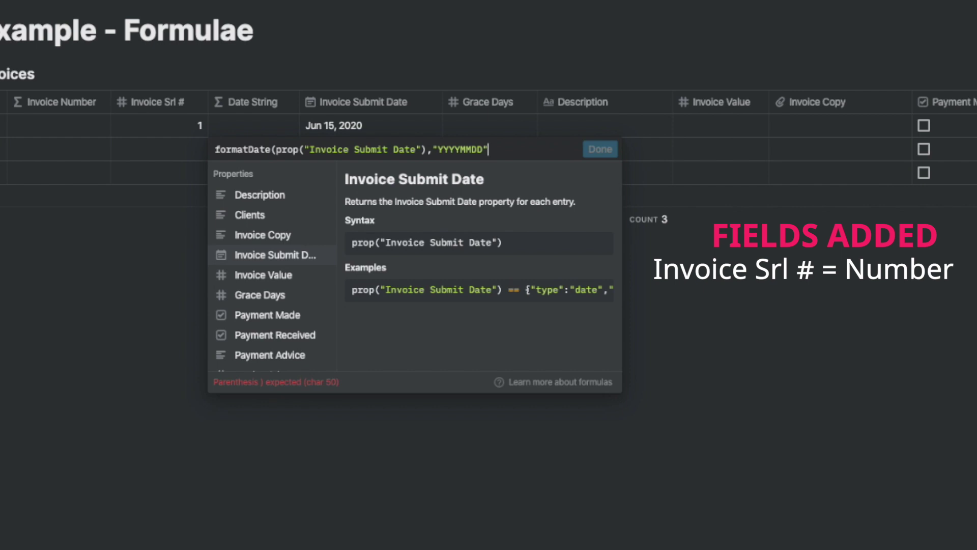
{"action": "key", "text": "Up"}
{"action": "key", "text": "Up"}
{"action": "key", "text": "Up"}
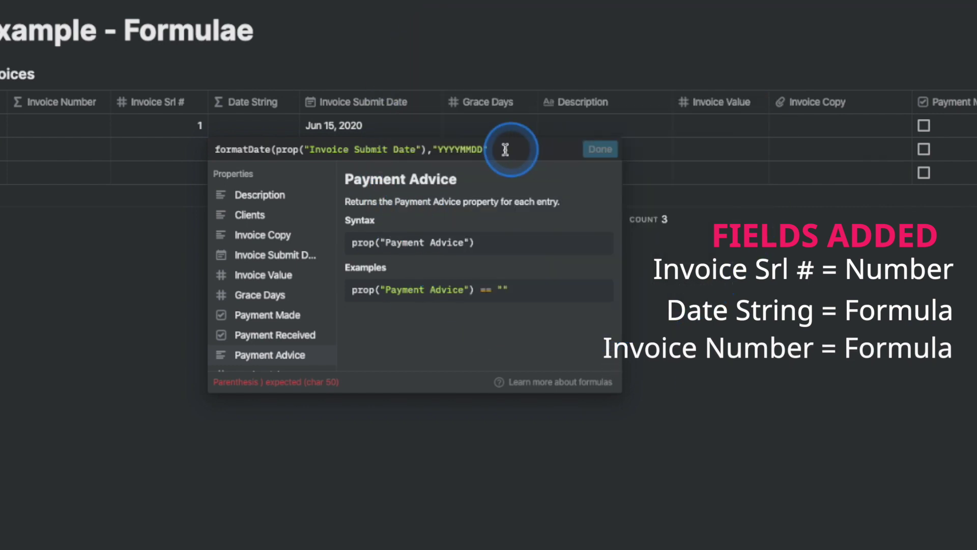
{"action": "left_click", "coordinate": [496, 149]}
{"action": "type", "text": ")"}
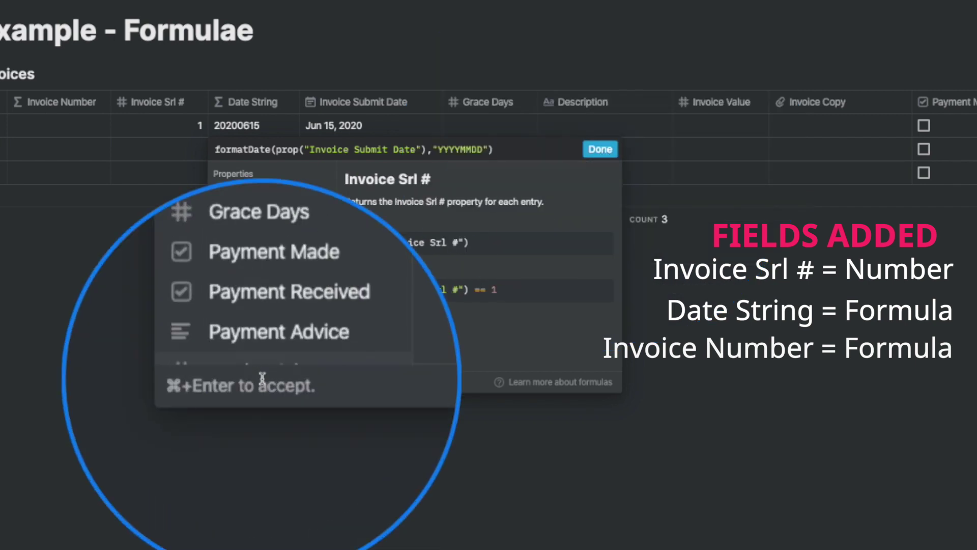
{"action": "left_click", "coordinate": [596, 150]}
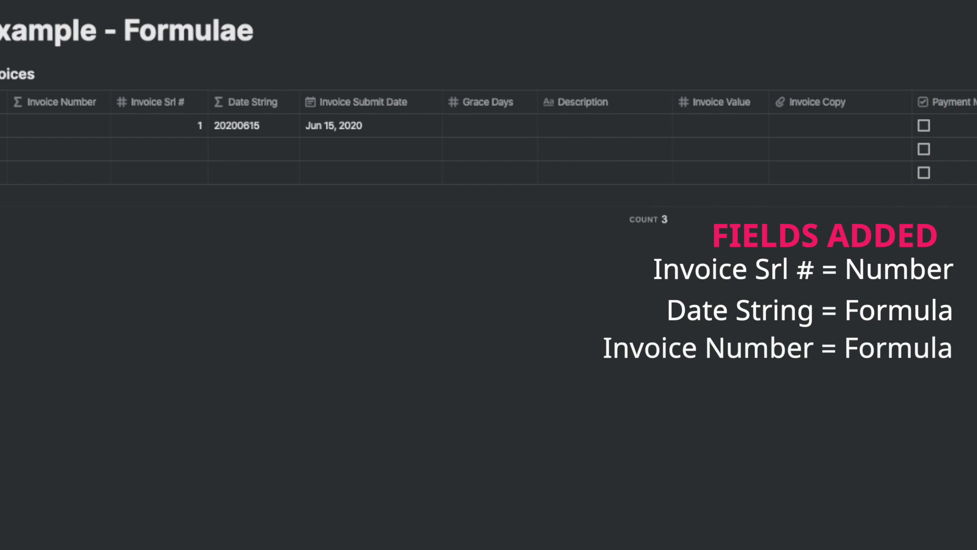
Set the Invoice Number formula to concat(prop("Date String"),format(prop("Invoice Srl #"))).
{"action": "scroll", "coordinate": [131, 404], "scroll_direction": "left", "scroll_amount": 3}
{"action": "left_click", "coordinate": [140, 126]}
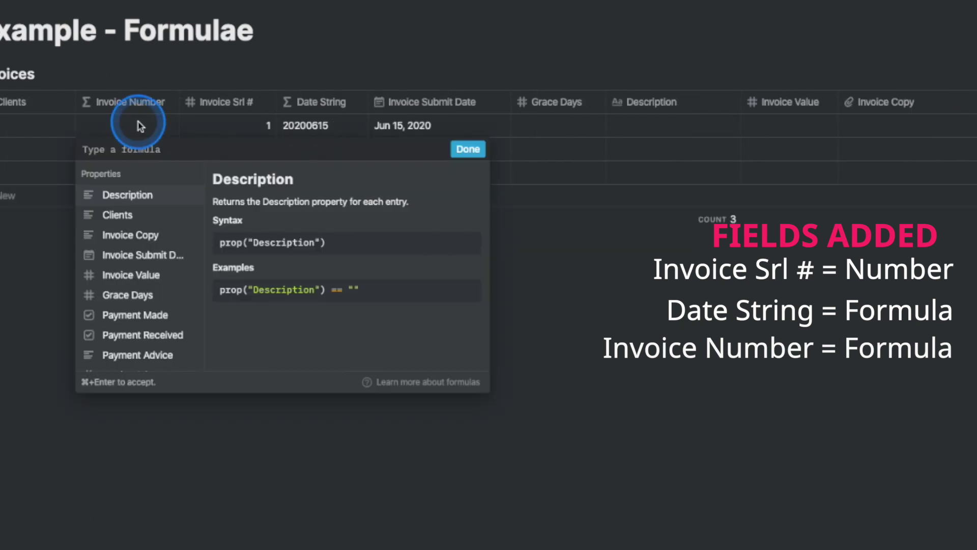
{"action": "type", "text": "conca"}
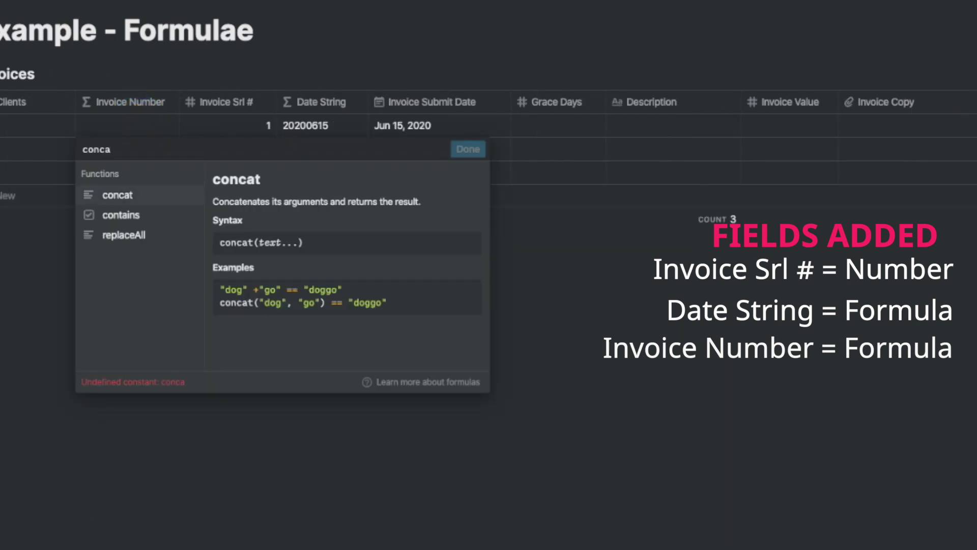
{"action": "type", "text": "t(prop"}
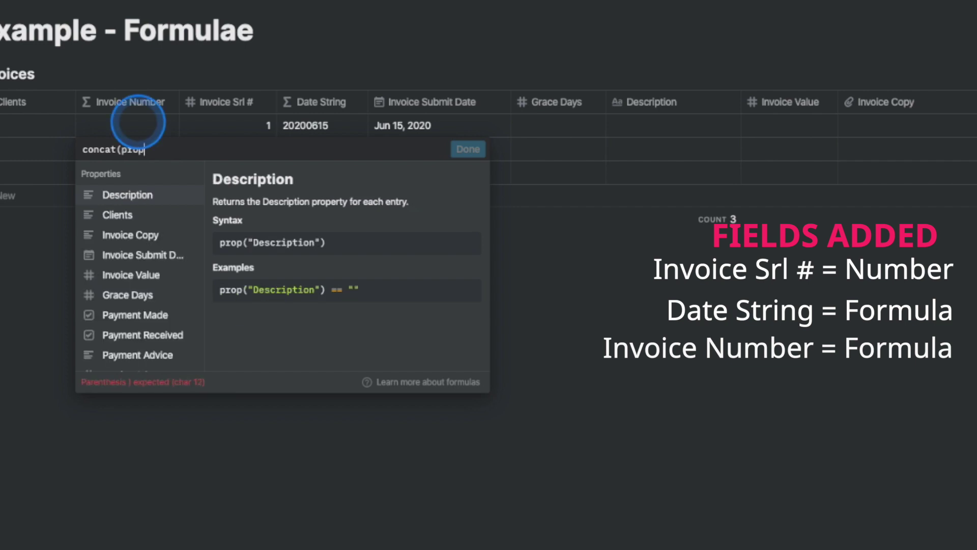
{"action": "scroll", "coordinate": [115, 250], "scroll_direction": "down", "scroll_amount": 3}
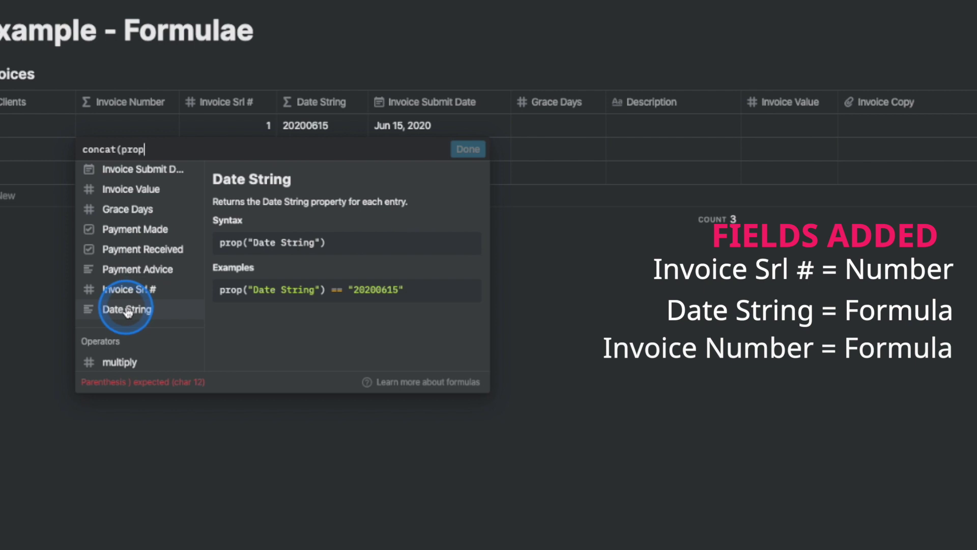
{"action": "left_click", "coordinate": [128, 312]}
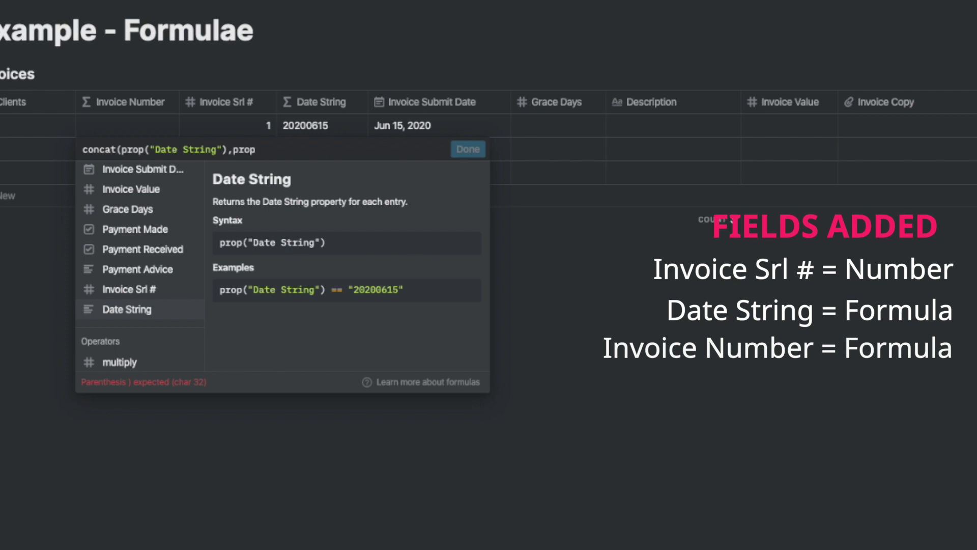
{"action": "scroll", "coordinate": [117, 203], "scroll_direction": "up", "scroll_amount": 3}
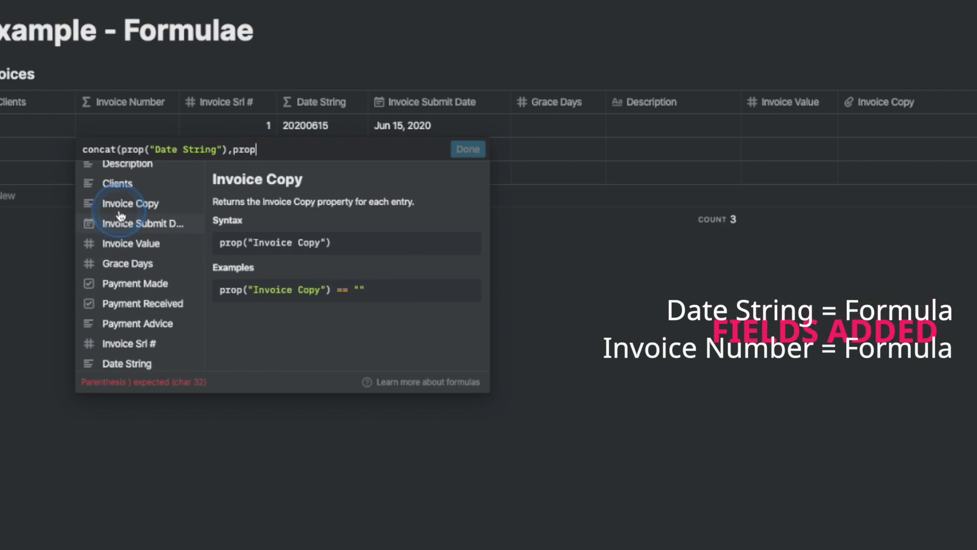
{"action": "left_click", "coordinate": [130, 334]}
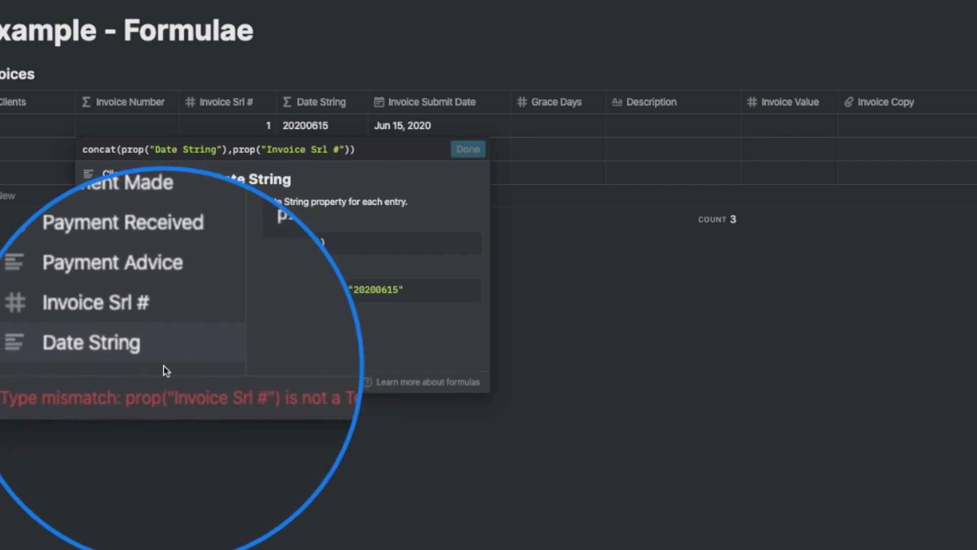
{"action": "left_click", "coordinate": [230, 150]}
{"action": "type", "text": "f"}
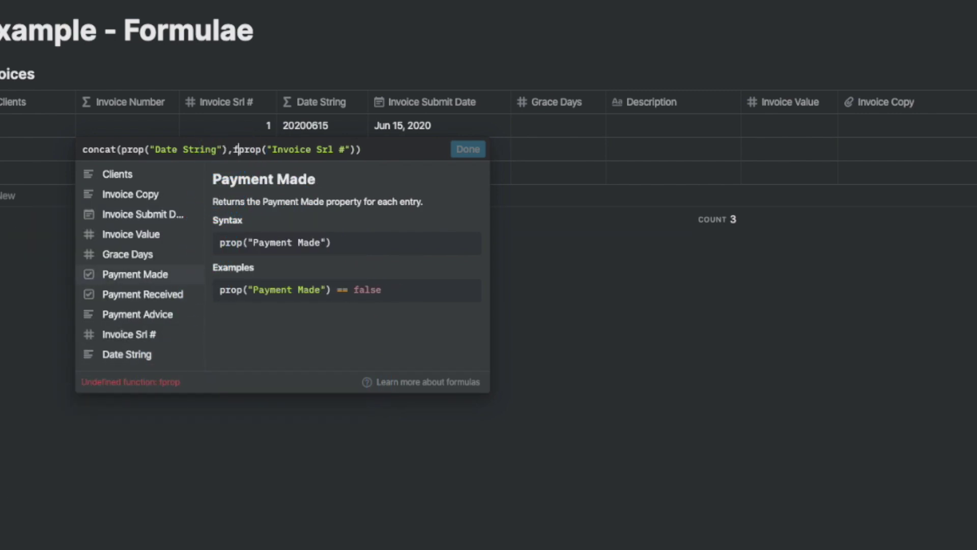
{"action": "type", "text": "ormat"}
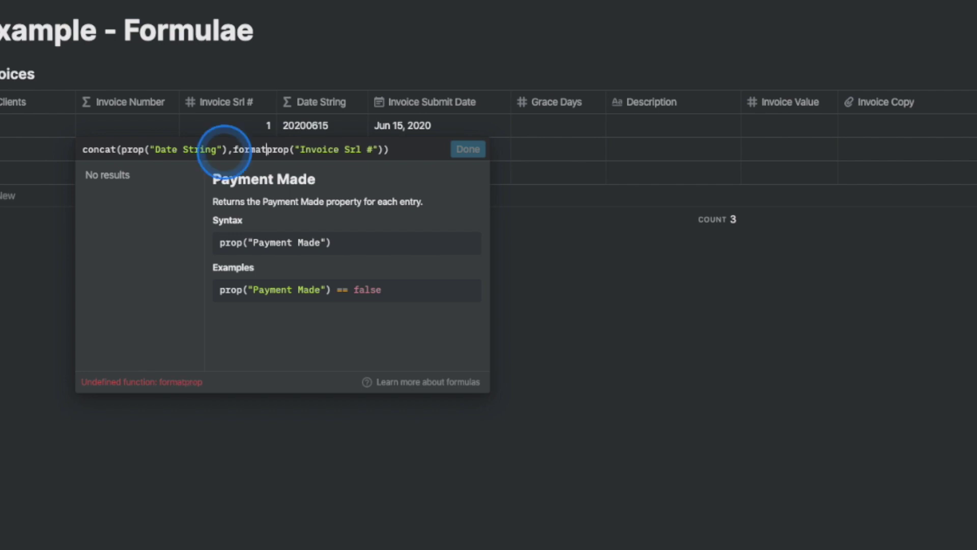
{"action": "type", "text": "("}
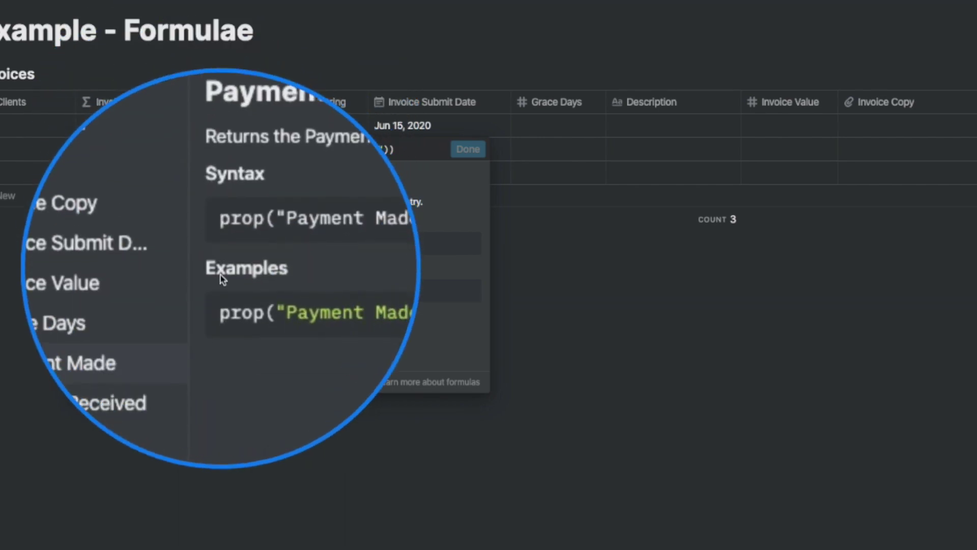
{"action": "left_click", "coordinate": [398, 148]}
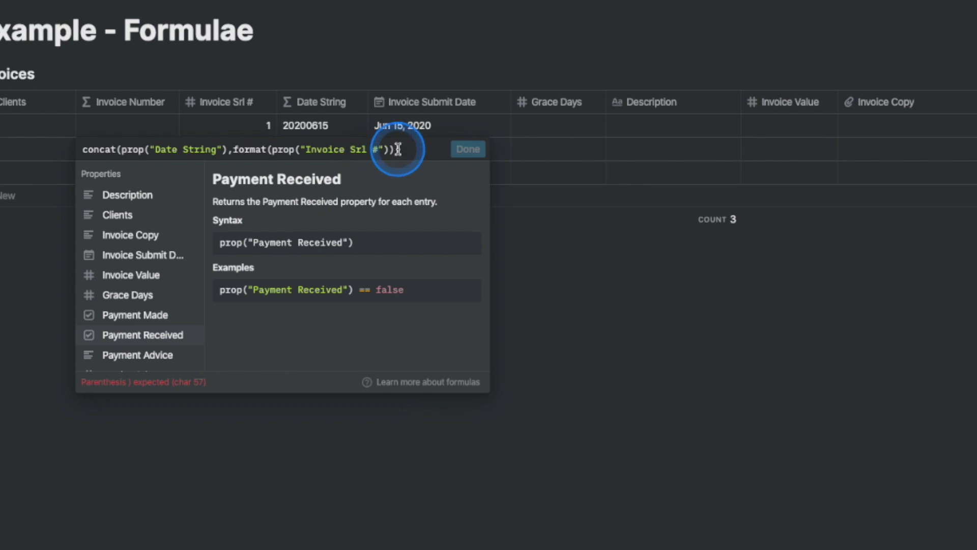
{"action": "type", "text": ")"}
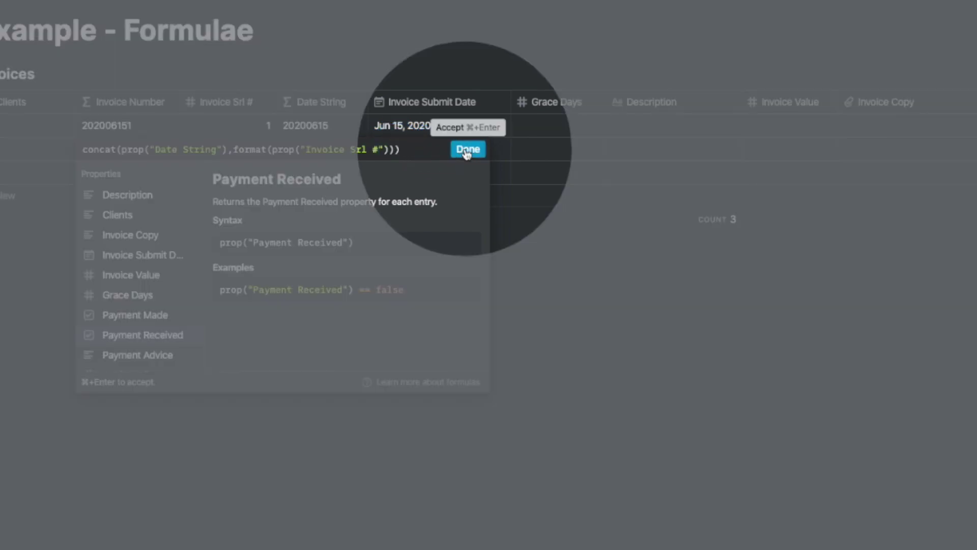
{"action": "left_click", "coordinate": [466, 150]}
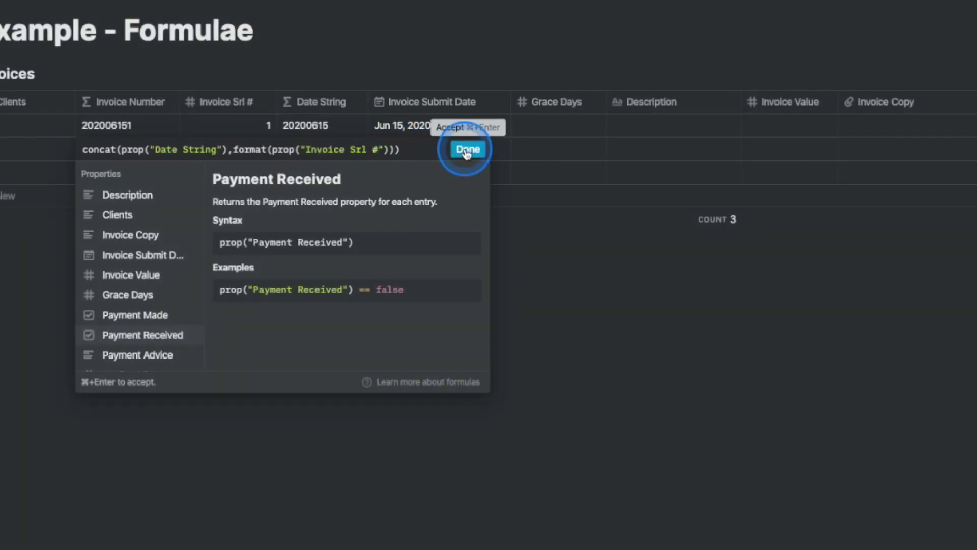
Give the second invoice a Jun 10, 2020 submit date and serial number 1.
{"action": "left_click", "coordinate": [467, 151]}
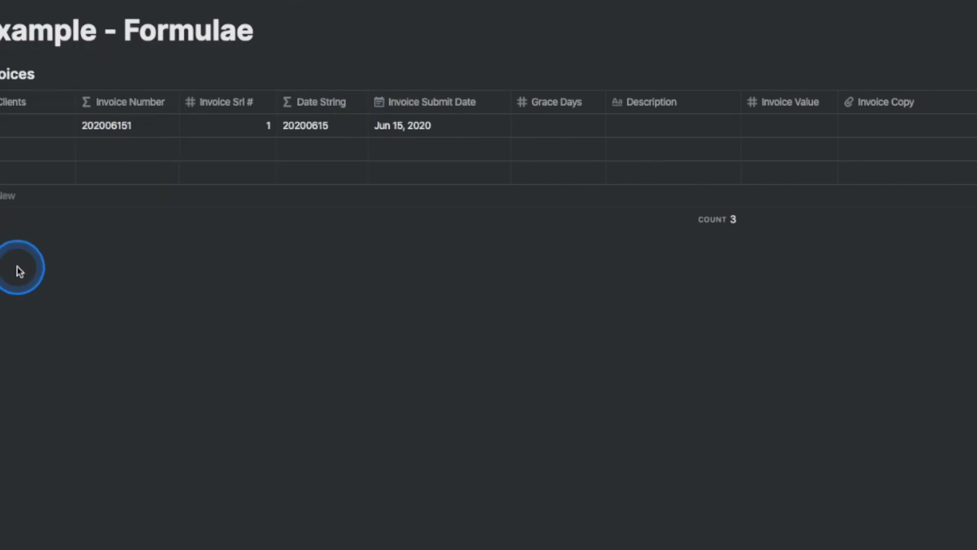
{"action": "left_click", "coordinate": [393, 151]}
{"action": "left_click", "coordinate": [436, 273]}
{"action": "left_click", "coordinate": [266, 148]}
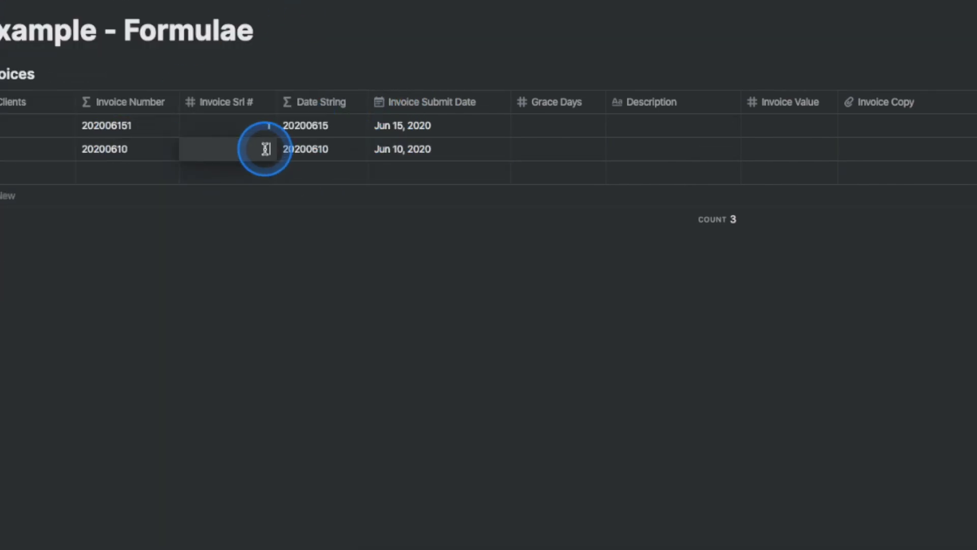
{"action": "type", "text": "2"}
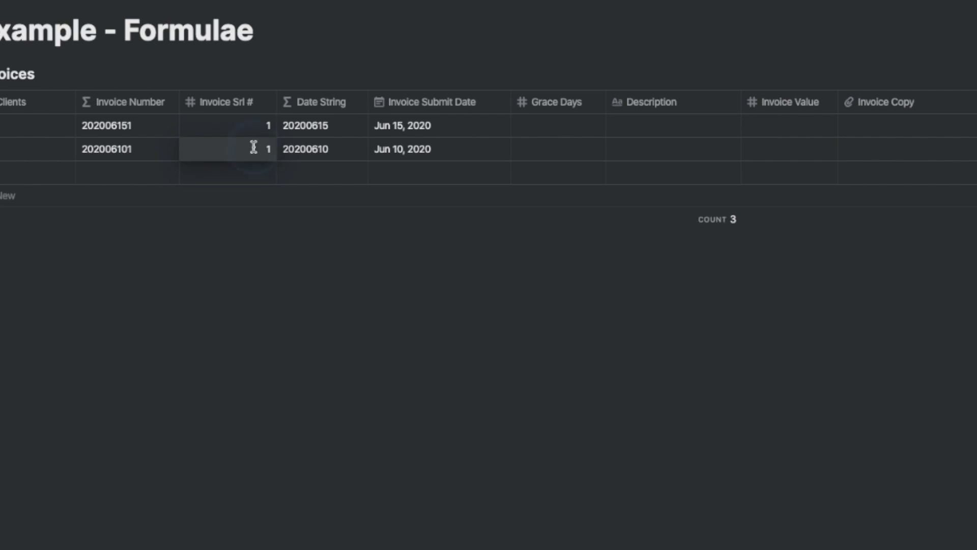
Change the first invoice's serial number to 2.
{"action": "left_click", "coordinate": [268, 127]}
{"action": "type", "text": "2"}
{"action": "key", "text": "Return"}
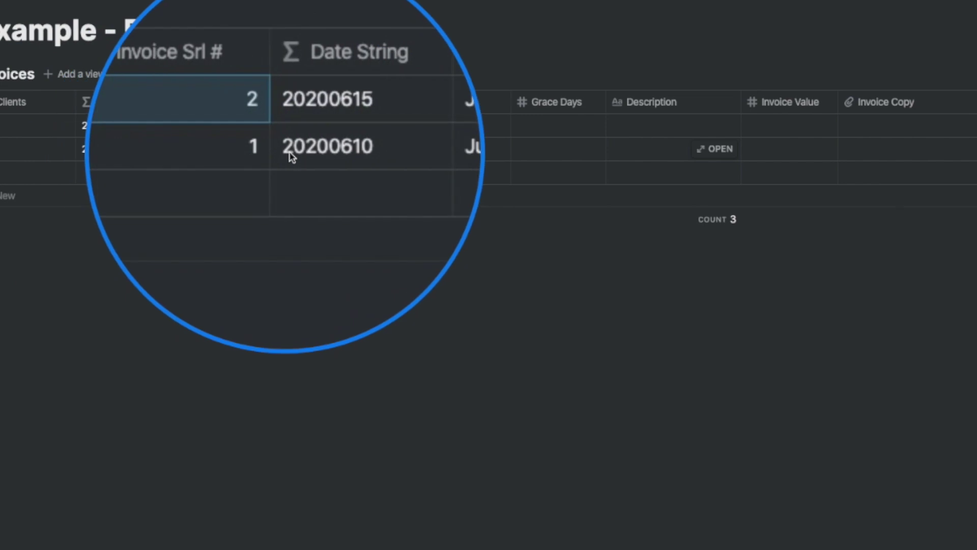
{"action": "scroll", "coordinate": [353, 157], "scroll_direction": "right", "scroll_amount": 10}
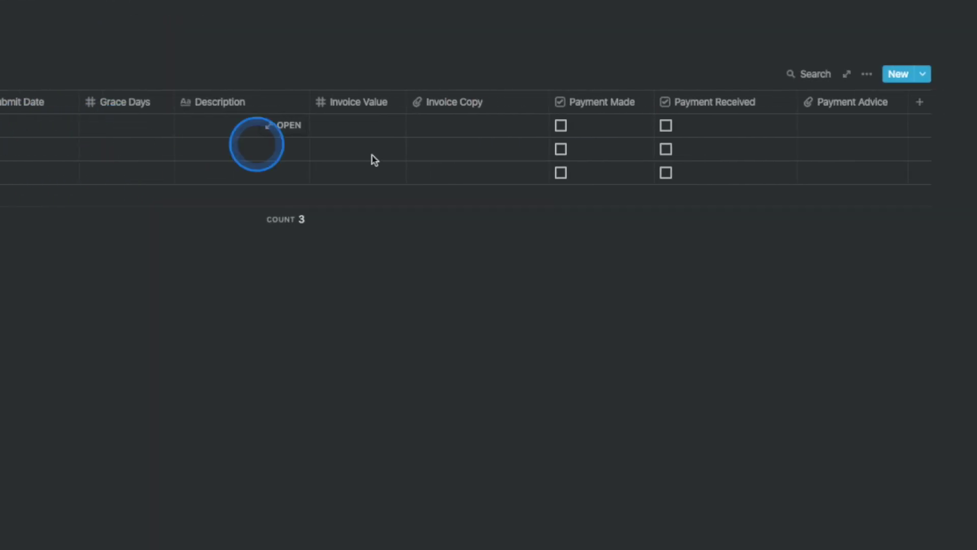
Add a Month formula column before Invoice Number: formatDate(prop("Invoice Submit Date"),"MMM").
{"action": "left_click", "coordinate": [919, 101]}
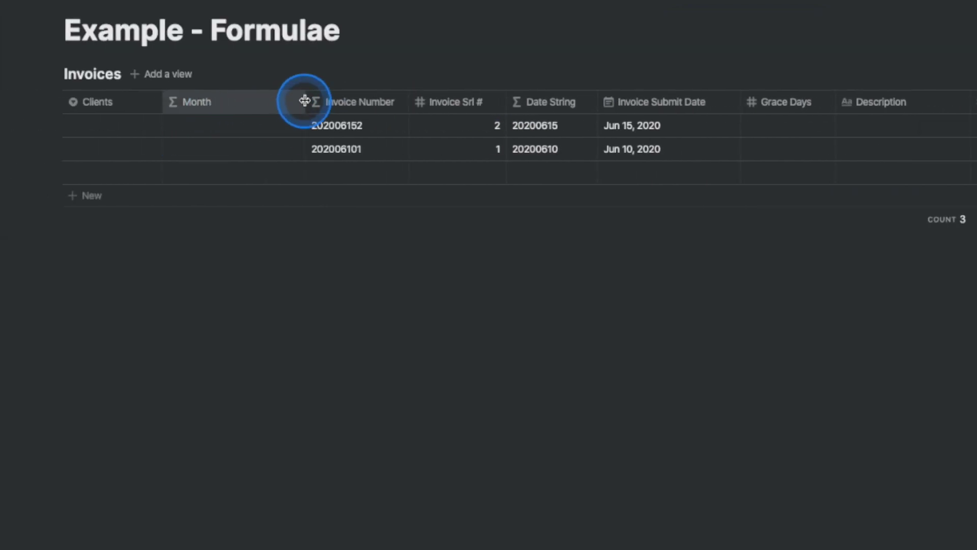
{"action": "left_click_drag", "start_coordinate": [305, 102], "coordinate": [237, 100]}
{"action": "left_click", "coordinate": [197, 125]}
{"action": "type", "text": "for"}
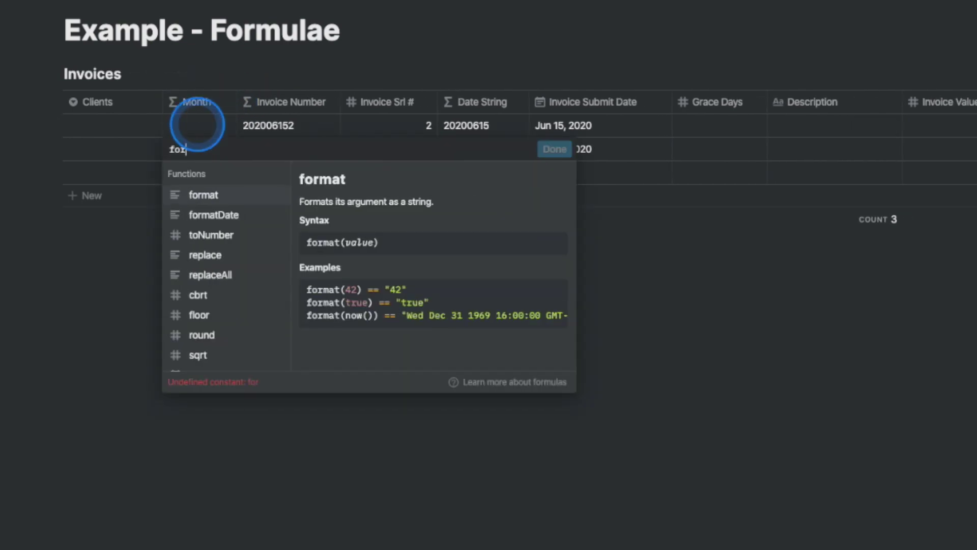
{"action": "type", "text": "matDate(pro"}
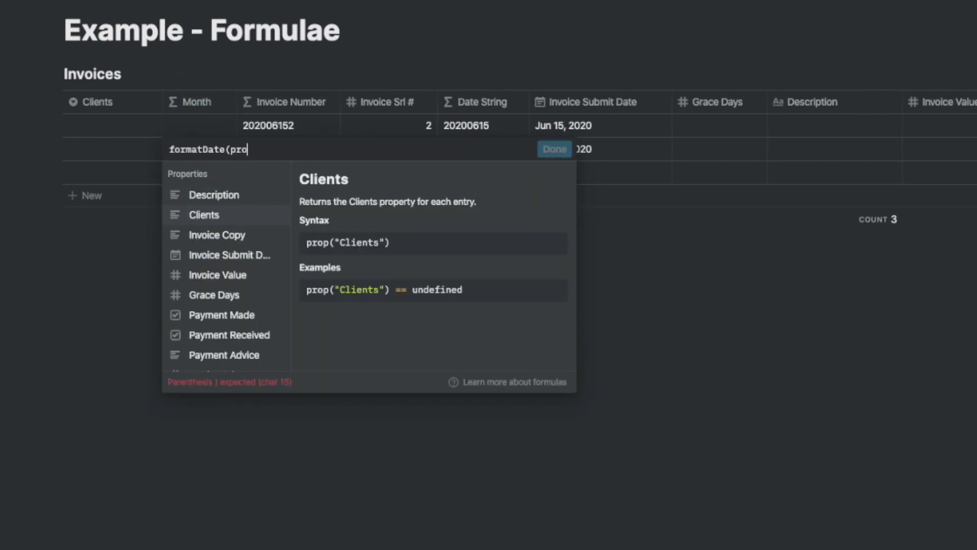
{"action": "left_click", "coordinate": [224, 257]}
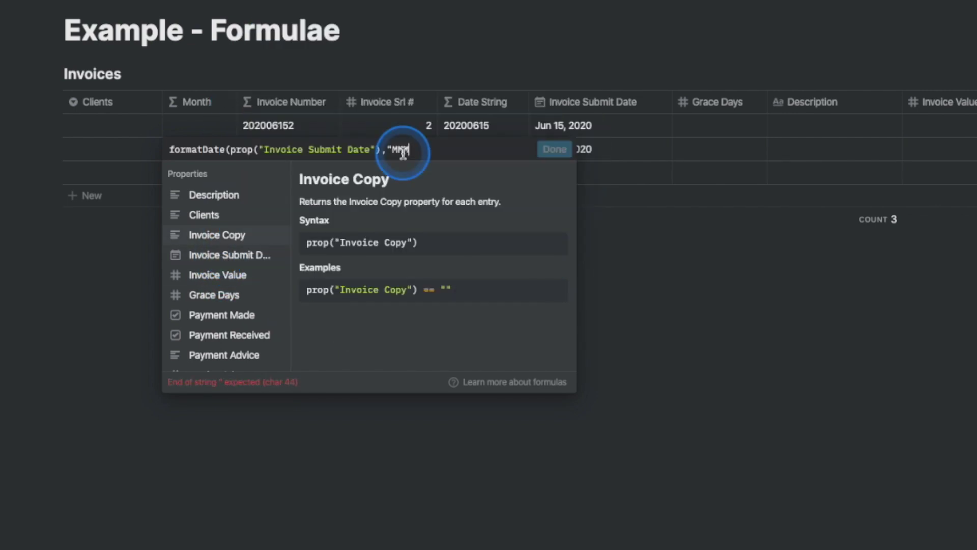
{"action": "type", "text": ",\"MMM\""}
{"action": "type", "text": ")"}
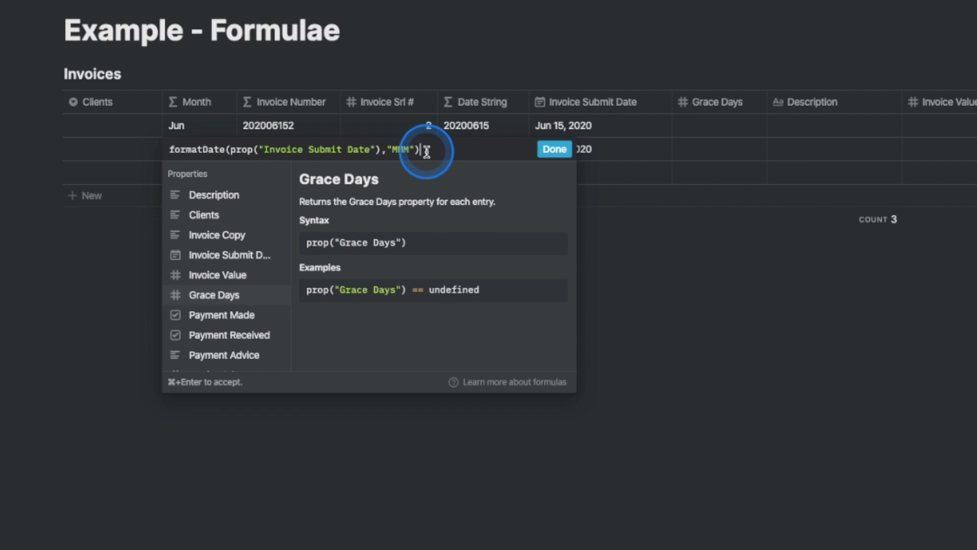
{"action": "key", "text": "BackSpace"}
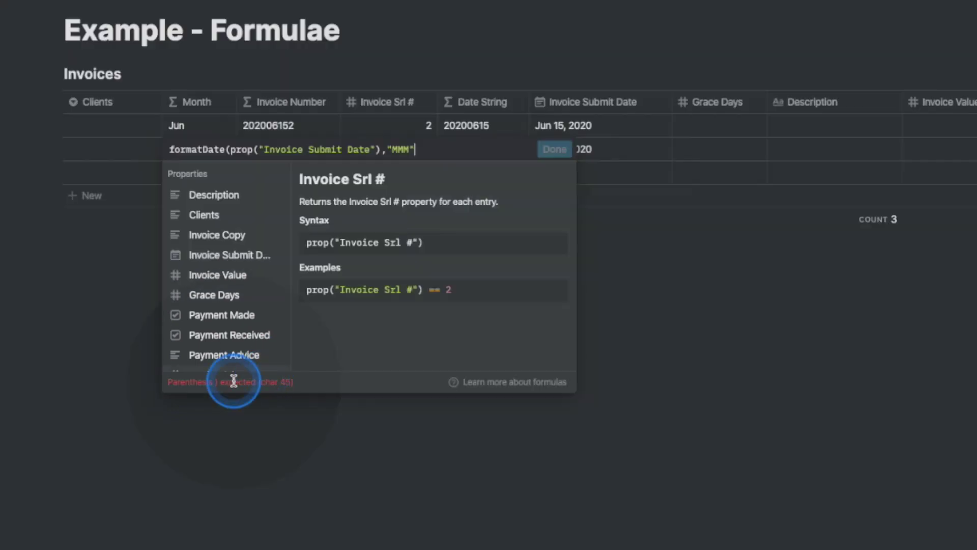
{"action": "type", "text": ")"}
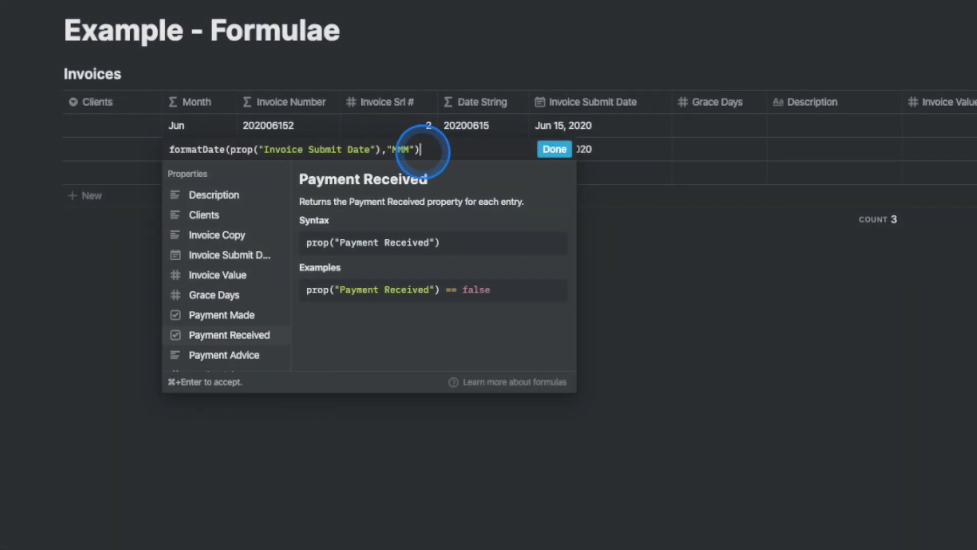
{"action": "left_click", "coordinate": [552, 149]}
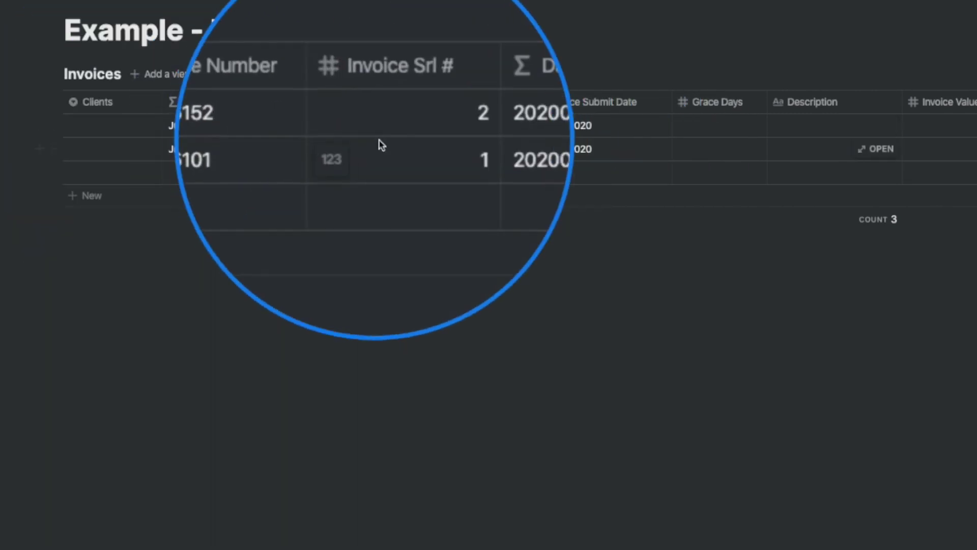
Move the second invoice's submit date to May 6, 2020, then add a Due Date column.
{"action": "left_click", "coordinate": [556, 149]}
{"action": "left_click", "coordinate": [670, 207]}
{"action": "left_click", "coordinate": [595, 273]}
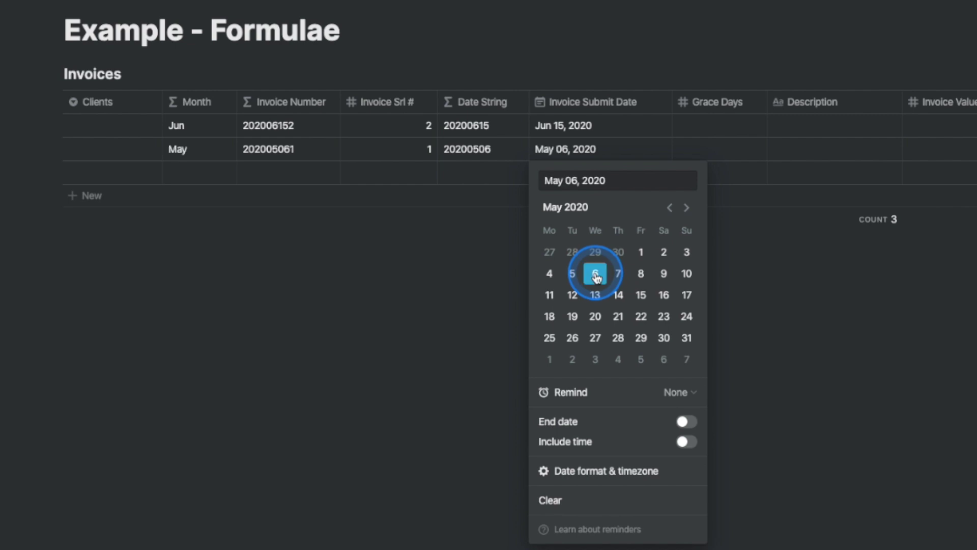
{"action": "left_click", "coordinate": [470, 264]}
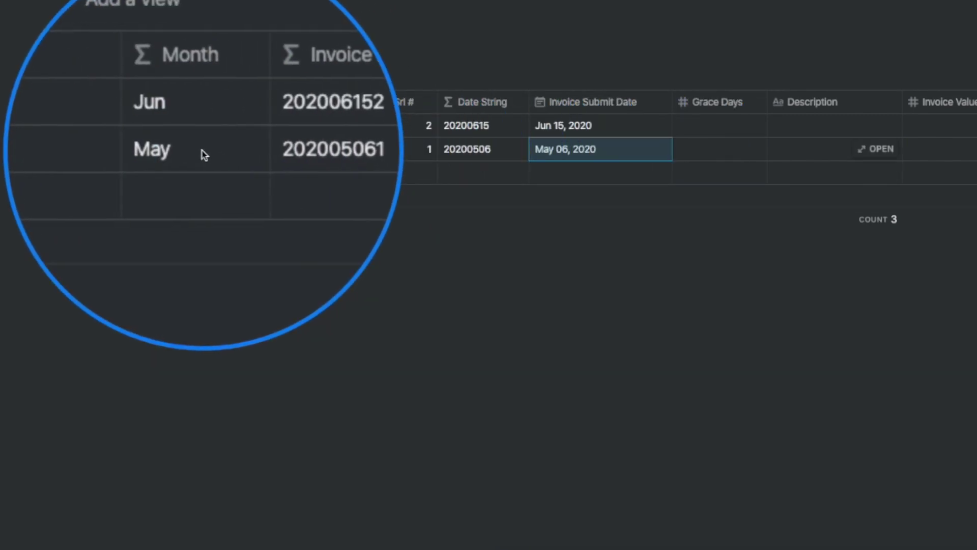
{"action": "scroll", "coordinate": [96, 140], "scroll_direction": "right", "scroll_amount": 5}
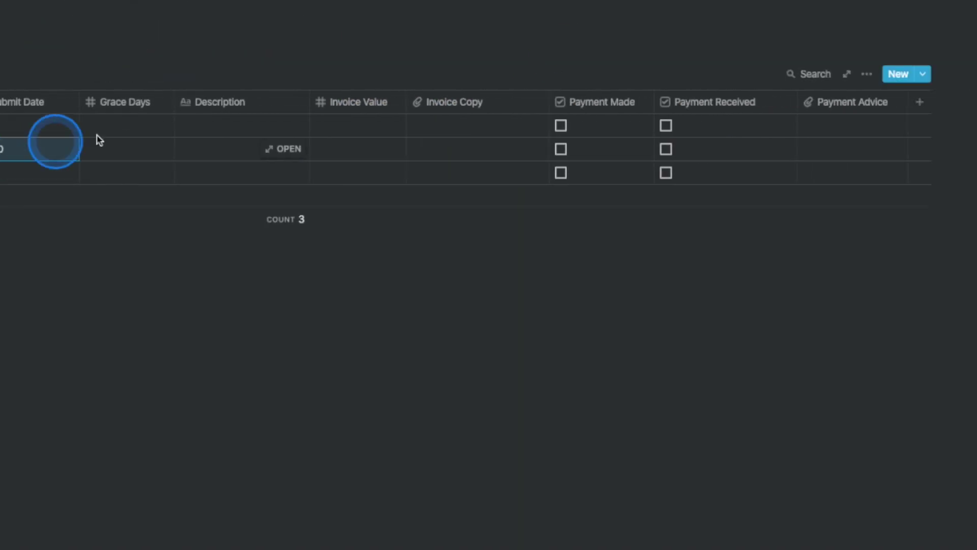
{"action": "left_click", "coordinate": [919, 101]}
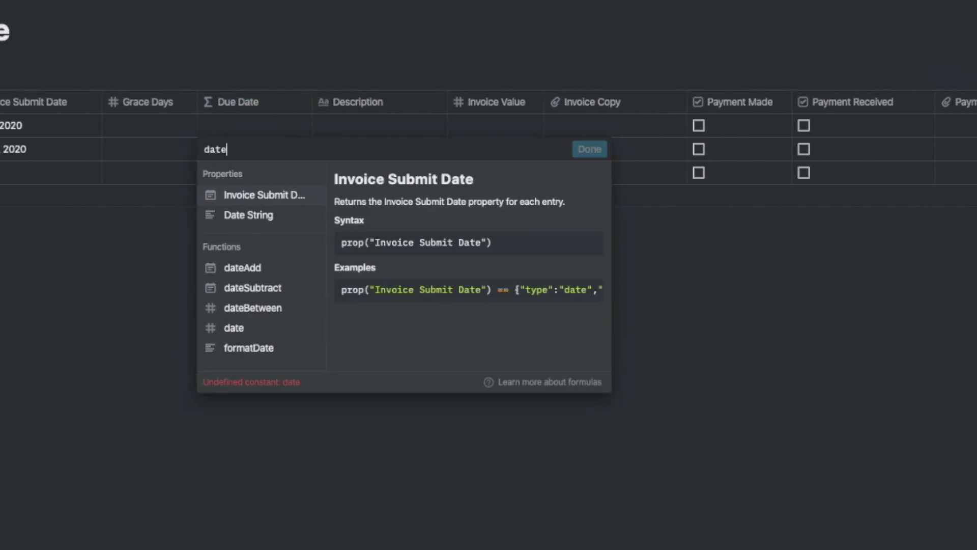
Set the Due Date formula to dateAdd(prop("Invoice Submit Date"),prop("Grace Days"),"days").
{"action": "left_click", "coordinate": [249, 267]}
{"action": "type", "text": "pro"}
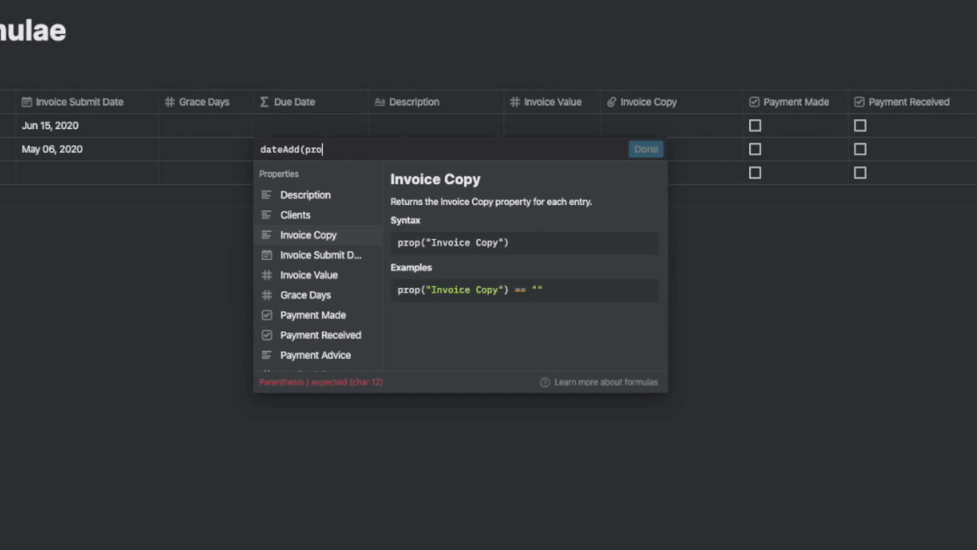
{"action": "left_click", "coordinate": [289, 313]}
{"action": "scroll", "coordinate": [316, 310], "scroll_direction": "down", "scroll_amount": 2}
{"action": "scroll", "coordinate": [305, 310], "scroll_direction": "up", "scroll_amount": 2}
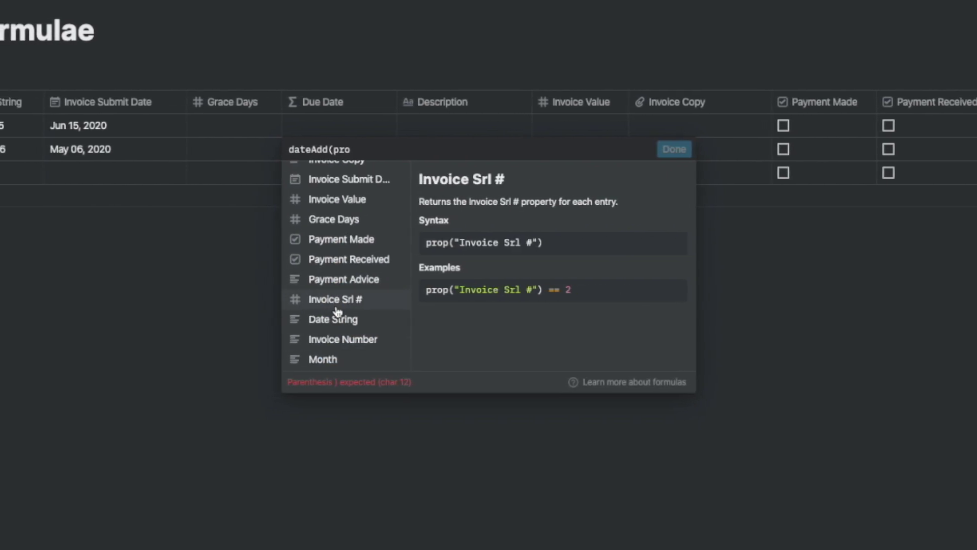
{"action": "left_click", "coordinate": [339, 183]}
{"action": "type", "text": ","}
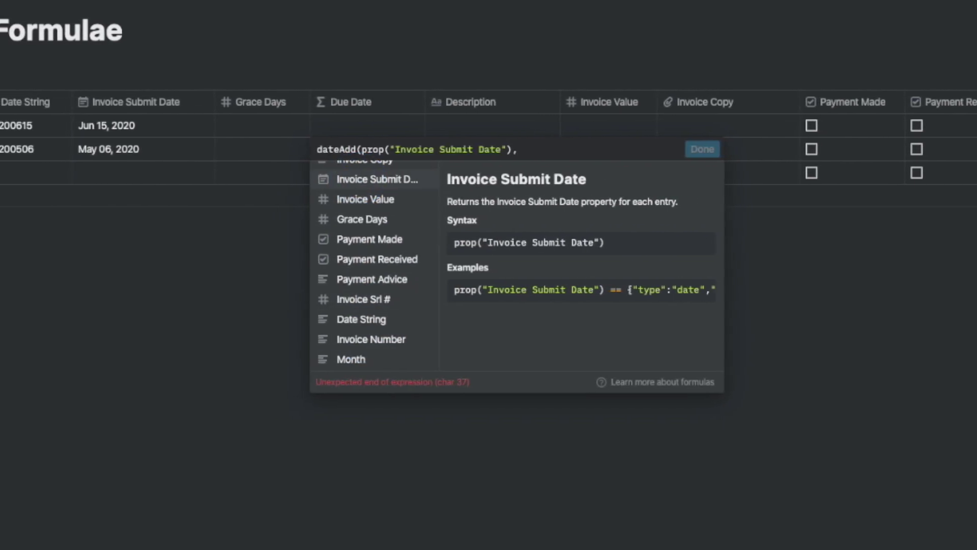
{"action": "left_click", "coordinate": [368, 221]}
{"action": "type", "text": ",\"days"}
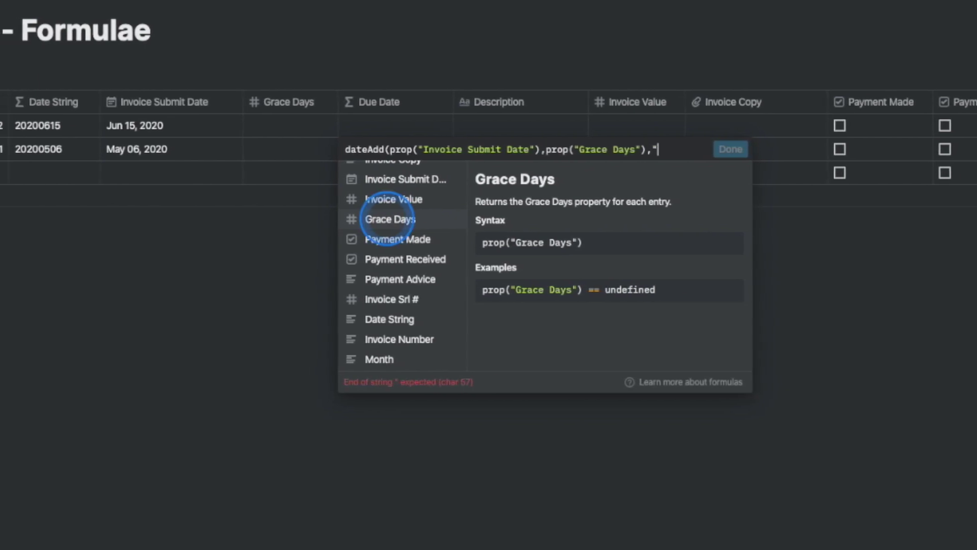
{"action": "type", "text": "\")"}
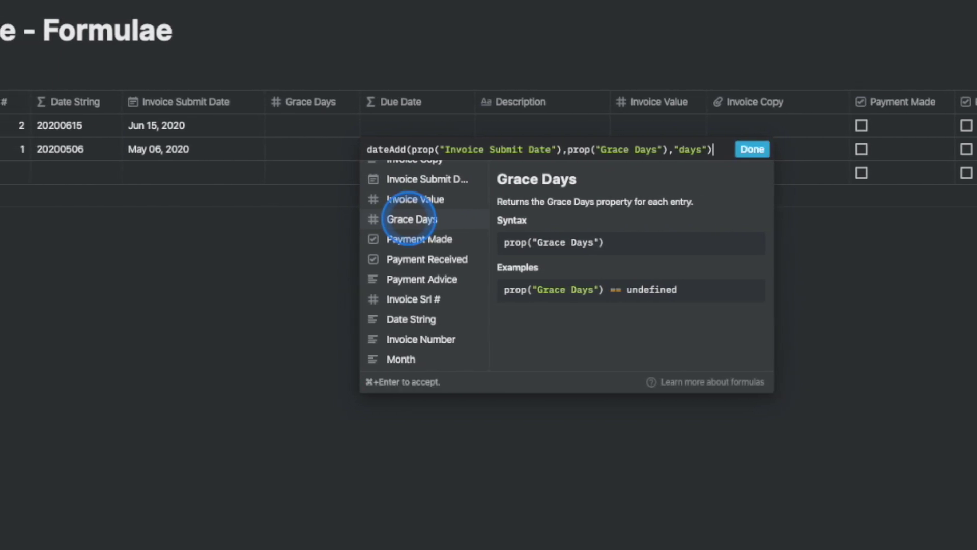
{"action": "left_click", "coordinate": [752, 150]}
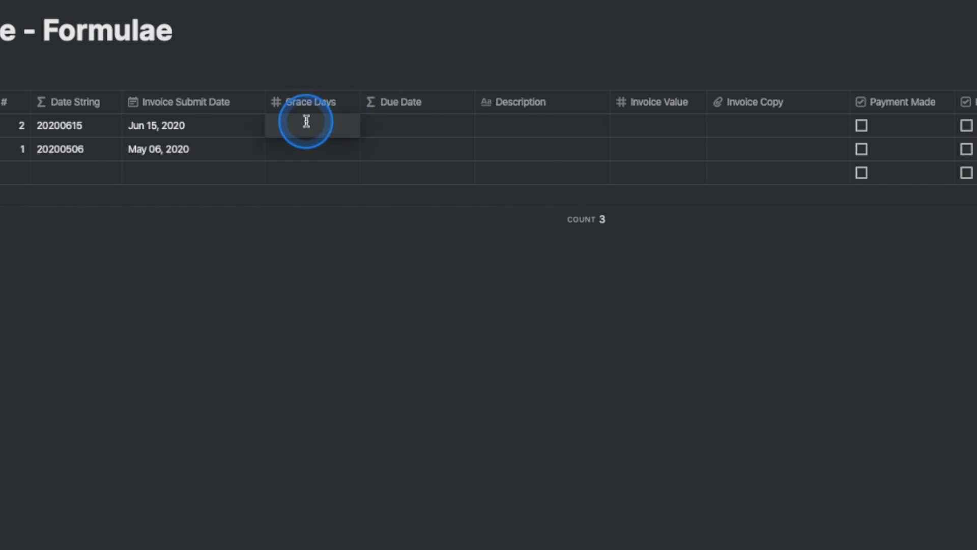
Enter 15 grace days for the June invoice and 10 for the May invoice.
{"action": "type", "text": "15"}
{"action": "left_click", "coordinate": [323, 152]}
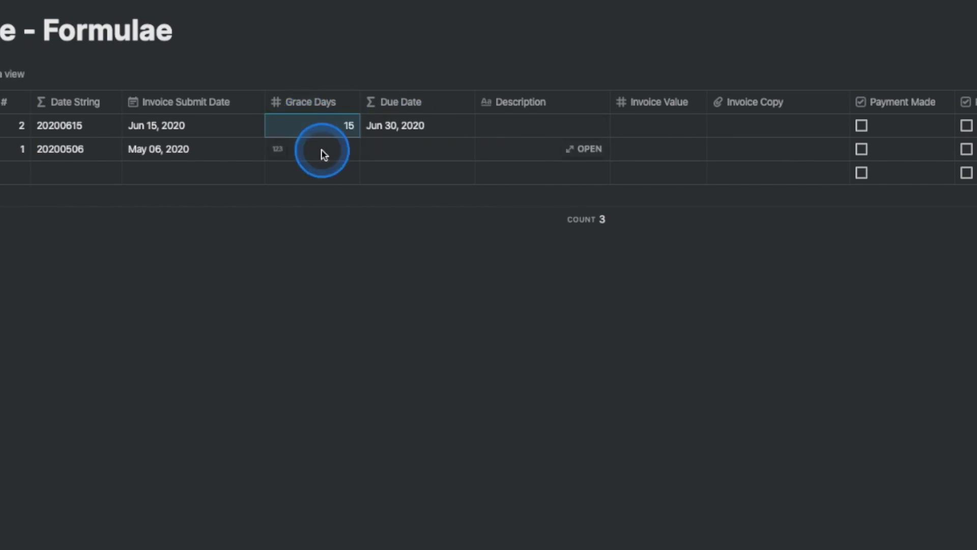
{"action": "left_click", "coordinate": [331, 151]}
{"action": "type", "text": "10"}
{"action": "left_click", "coordinate": [338, 203]}
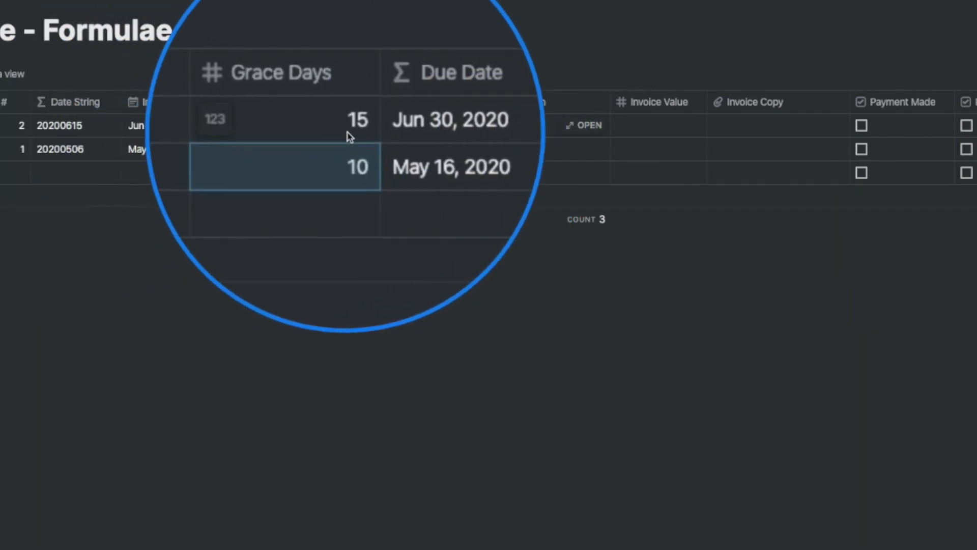
Fill in the June invoice: client Max Fashions, description Technical Advice, value $500.00.
{"action": "left_click", "coordinate": [206, 128]}
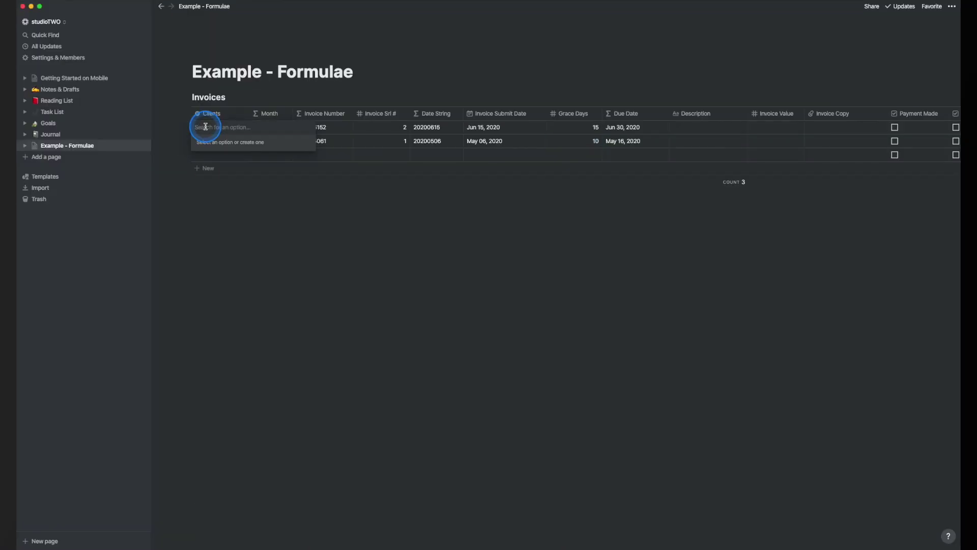
{"action": "type", "text": "Max Fashions"}
{"action": "left_click", "coordinate": [208, 153]}
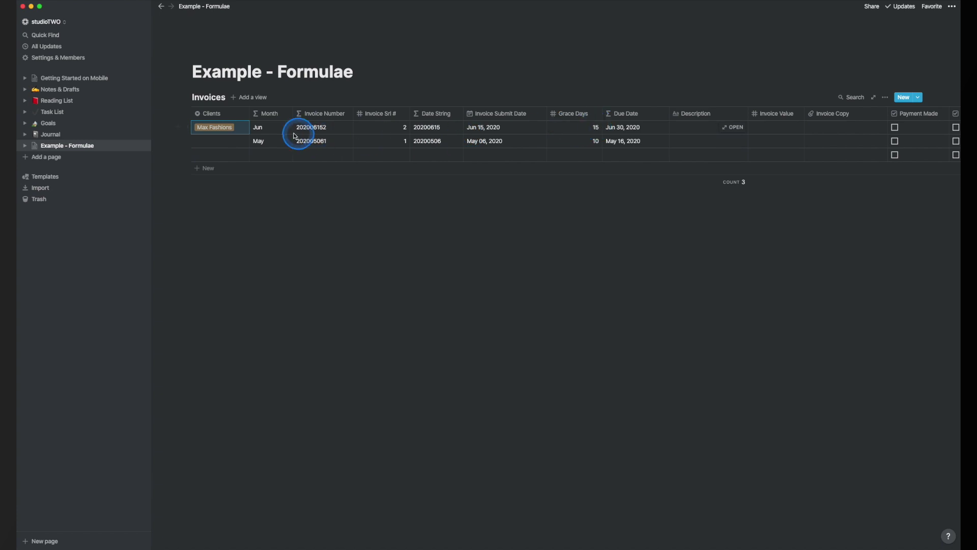
{"action": "left_click", "coordinate": [685, 131]}
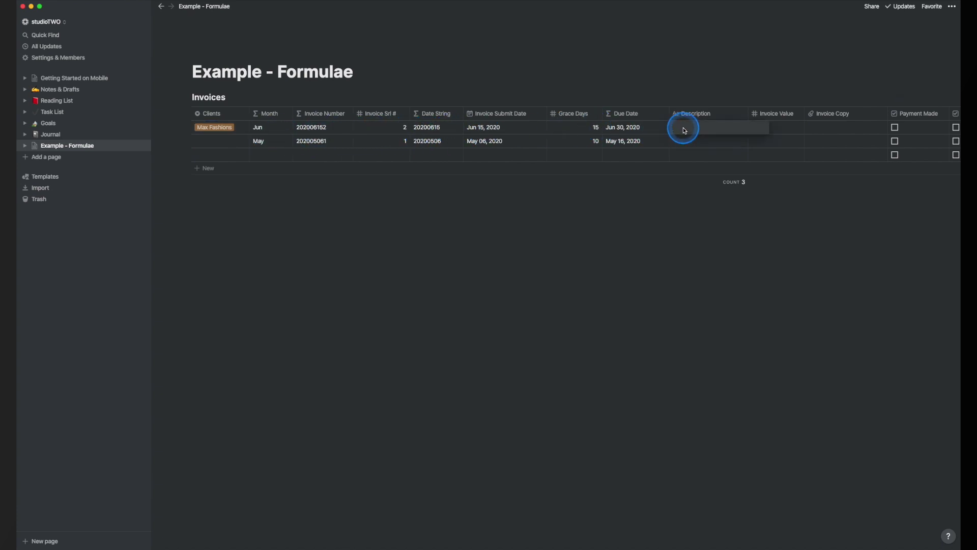
{"action": "type", "text": "Technical Advice"}
{"action": "left_click", "coordinate": [779, 127]}
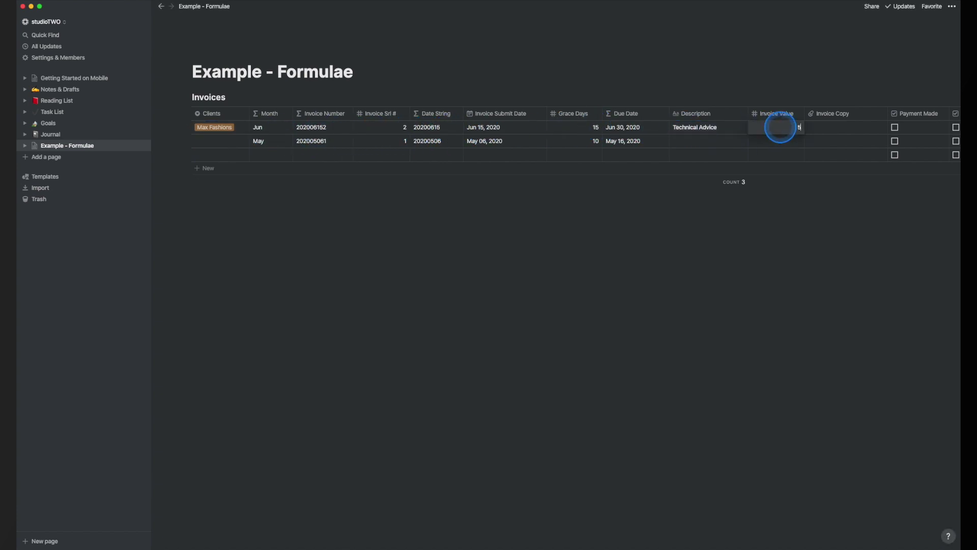
{"action": "type", "text": "500"}
{"action": "key", "text": "Return"}
{"action": "scroll", "coordinate": [830, 141], "scroll_direction": "right", "scroll_amount": 6}
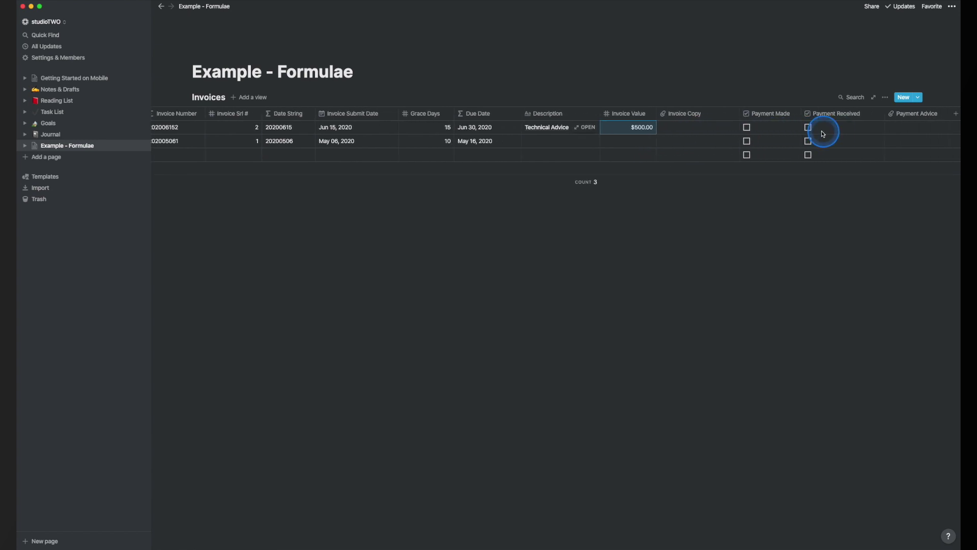
{"action": "scroll", "coordinate": [820, 134], "scroll_direction": "left", "scroll_amount": 6}
Create a pink Arvind Fashions client tag for the May invoice.
{"action": "left_click", "coordinate": [219, 141]}
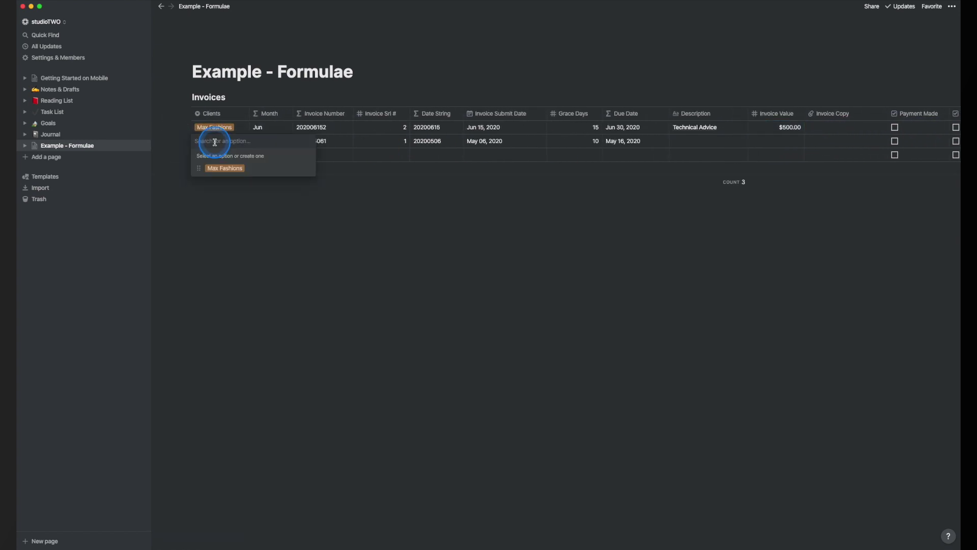
{"action": "type", "text": "Arvind Fashions"}
{"action": "key", "text": "Escape"}
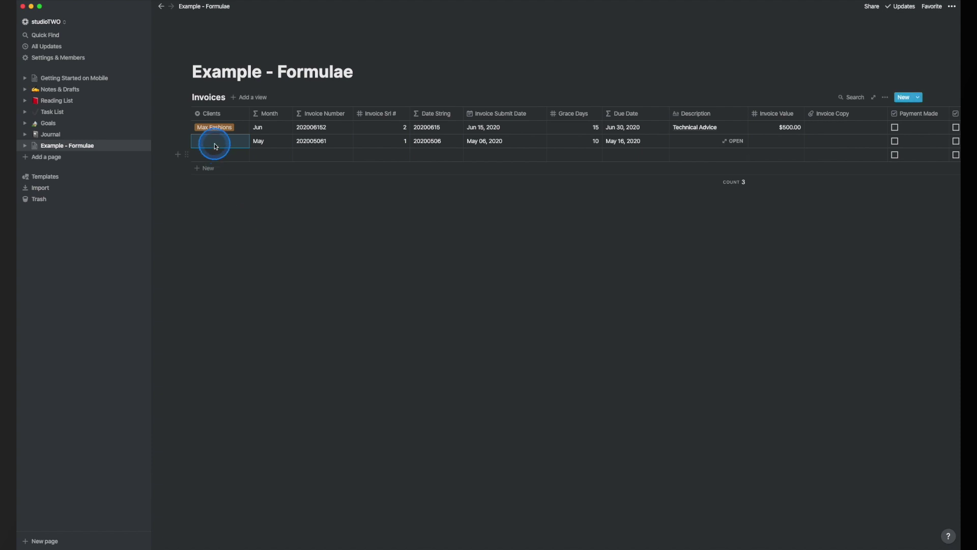
{"action": "left_click", "coordinate": [214, 141]}
{"action": "type", "text": "Arvind Fashions"}
{"action": "left_click", "coordinate": [219, 168]}
{"action": "left_click", "coordinate": [224, 141]}
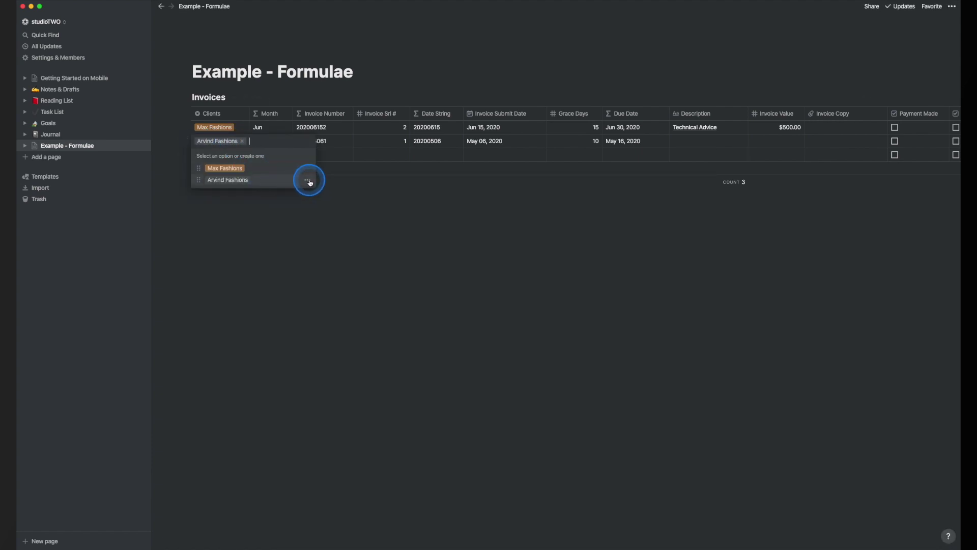
{"action": "left_click", "coordinate": [307, 180]}
{"action": "left_click", "coordinate": [280, 338]}
{"action": "left_click", "coordinate": [218, 240]}
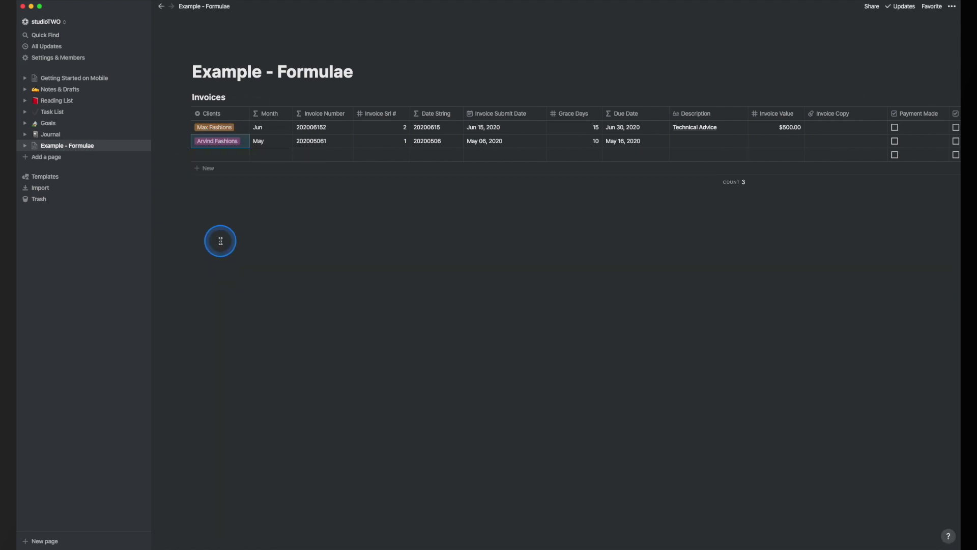
Give the May invoice description Final Payment and value $1,000.00, and mark it paid and received.
{"action": "scroll", "coordinate": [338, 188], "scroll_direction": "right", "scroll_amount": 5}
{"action": "left_click", "coordinate": [499, 143]}
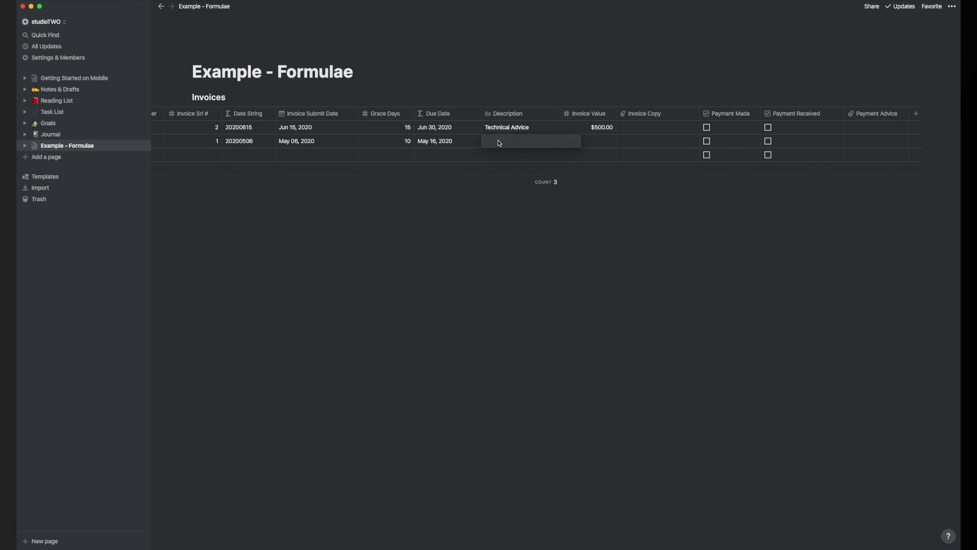
{"action": "type", "text": "Final Payment"}
{"action": "left_click", "coordinate": [606, 141]}
{"action": "type", "text": "1000"}
{"action": "left_click", "coordinate": [602, 226]}
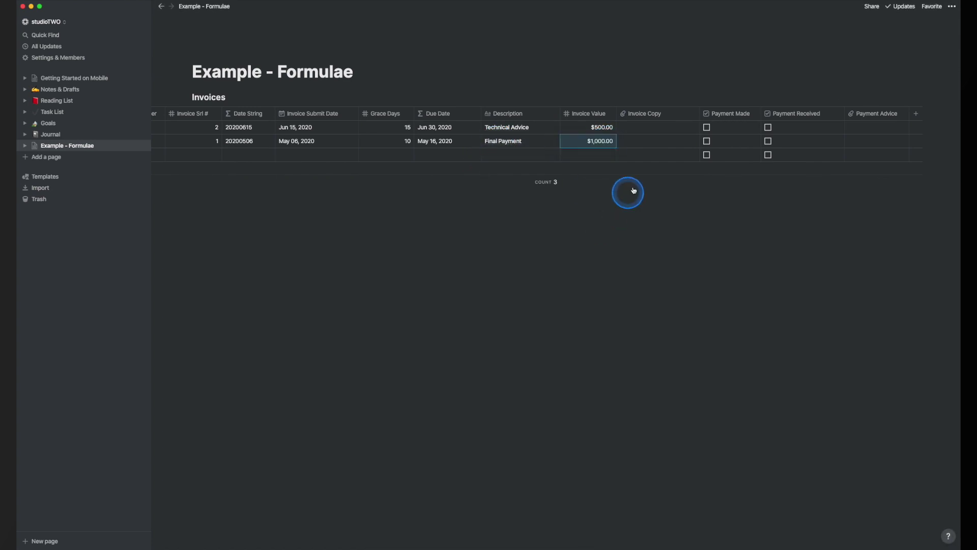
{"action": "left_click", "coordinate": [707, 142]}
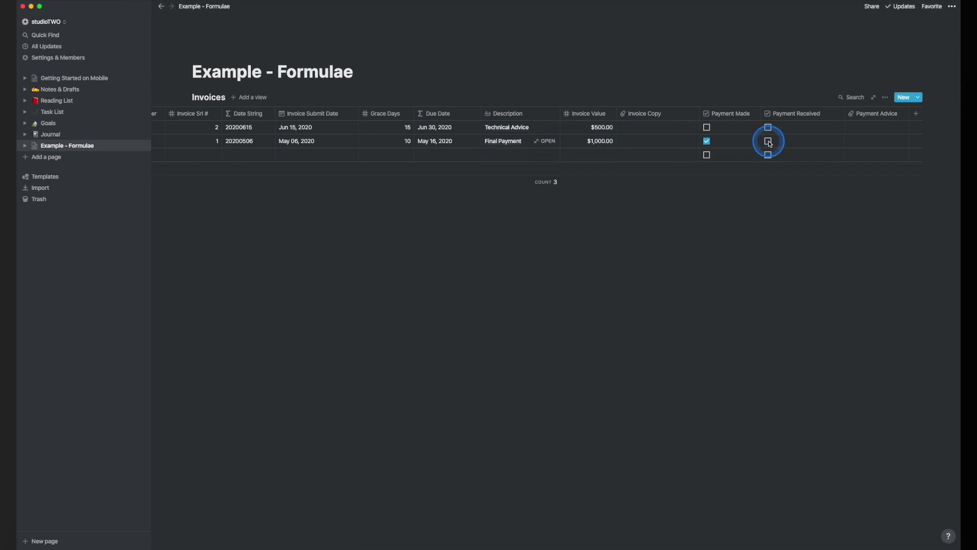
{"action": "left_click", "coordinate": [643, 143]}
{"action": "left_click", "coordinate": [860, 146]}
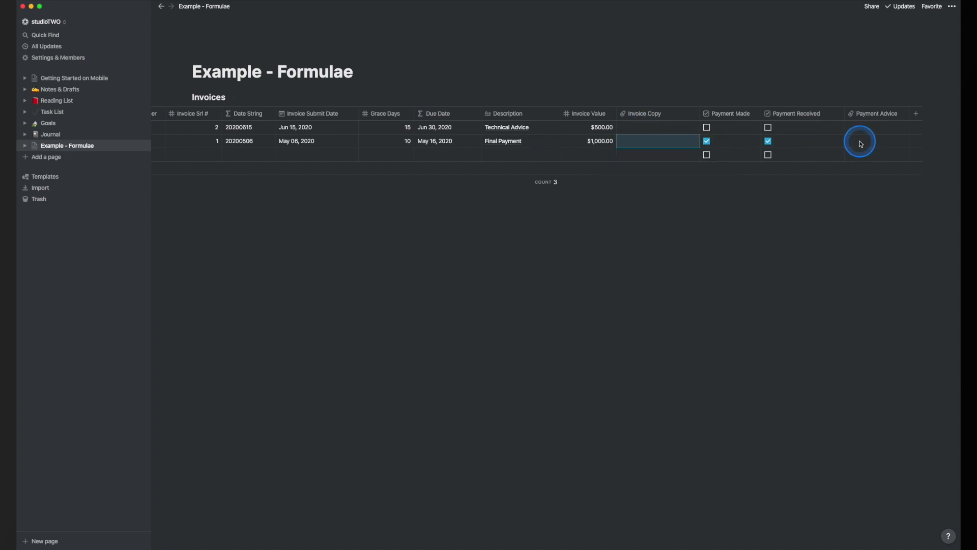
{"action": "left_click", "coordinate": [867, 144]}
{"action": "left_click", "coordinate": [776, 210]}
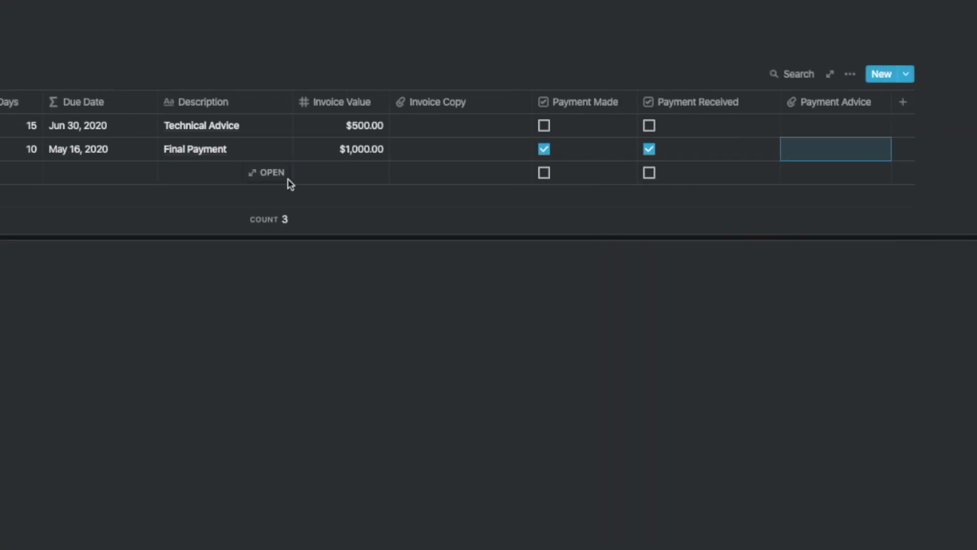
Add a table filter where Month is Jun.
{"action": "left_click", "coordinate": [850, 74]}
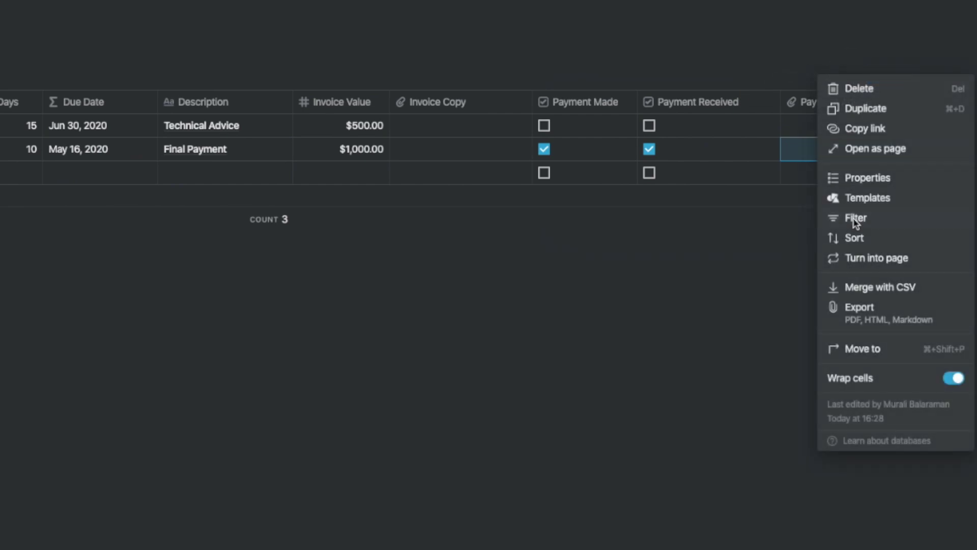
{"action": "left_click", "coordinate": [856, 216]}
{"action": "left_click", "coordinate": [602, 206]}
{"action": "left_click", "coordinate": [602, 235]}
{"action": "left_click", "coordinate": [629, 133]}
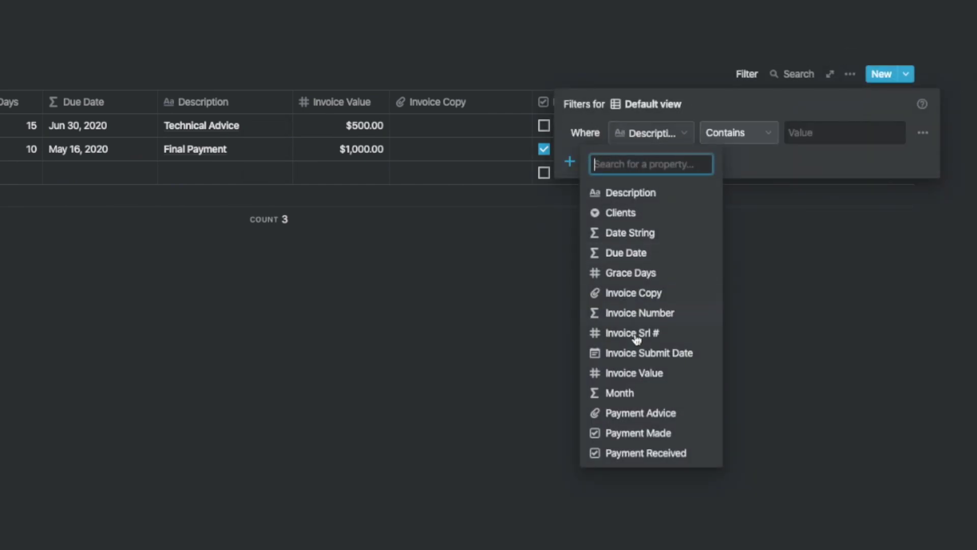
{"action": "left_click", "coordinate": [624, 393]}
{"action": "left_click", "coordinate": [752, 134]}
{"action": "left_click", "coordinate": [720, 159]}
{"action": "left_click", "coordinate": [794, 133]}
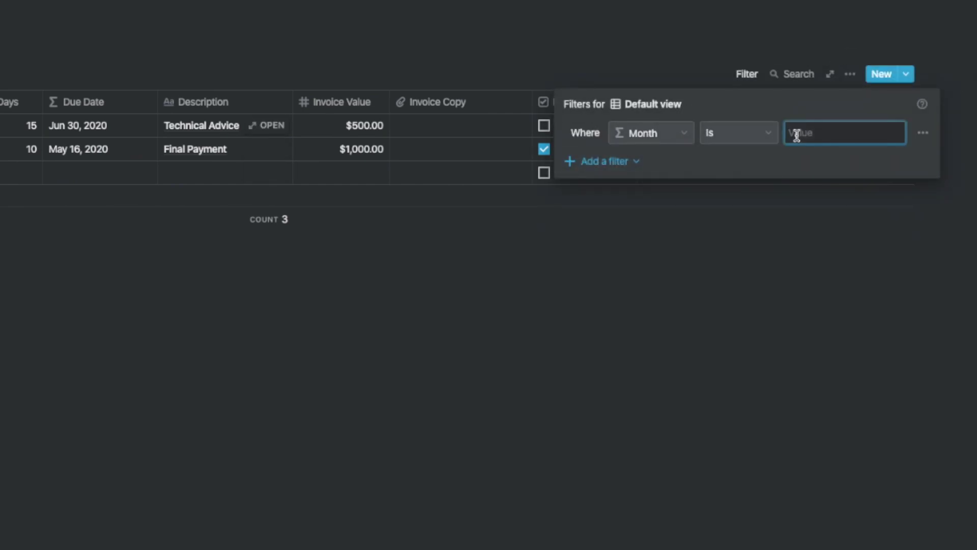
{"action": "type", "text": "Jun"}
{"action": "left_click", "coordinate": [681, 231]}
Reopen the filter and clear the Jun value.
{"action": "scroll", "coordinate": [316, 183], "scroll_direction": "left", "scroll_amount": 10}
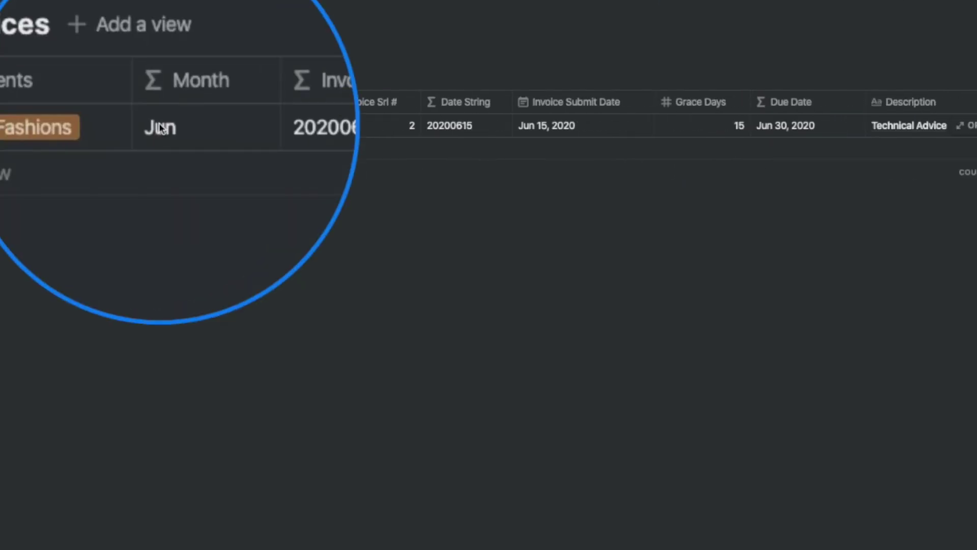
{"action": "scroll", "coordinate": [958, 113], "scroll_direction": "right", "scroll_amount": 3}
{"action": "left_click", "coordinate": [825, 97]}
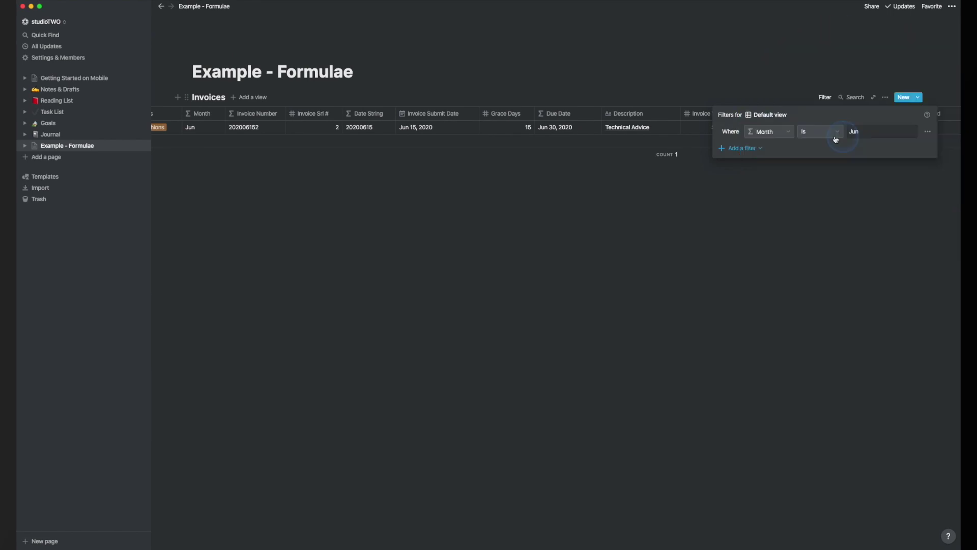
{"action": "key", "text": "BackSpace"}
{"action": "key", "text": "BackSpace"}
{"action": "key", "text": "BackSpace"}
Set the Month filter value to May and close the filter panel.
{"action": "type", "text": "May"}
{"action": "left_click", "coordinate": [826, 192]}
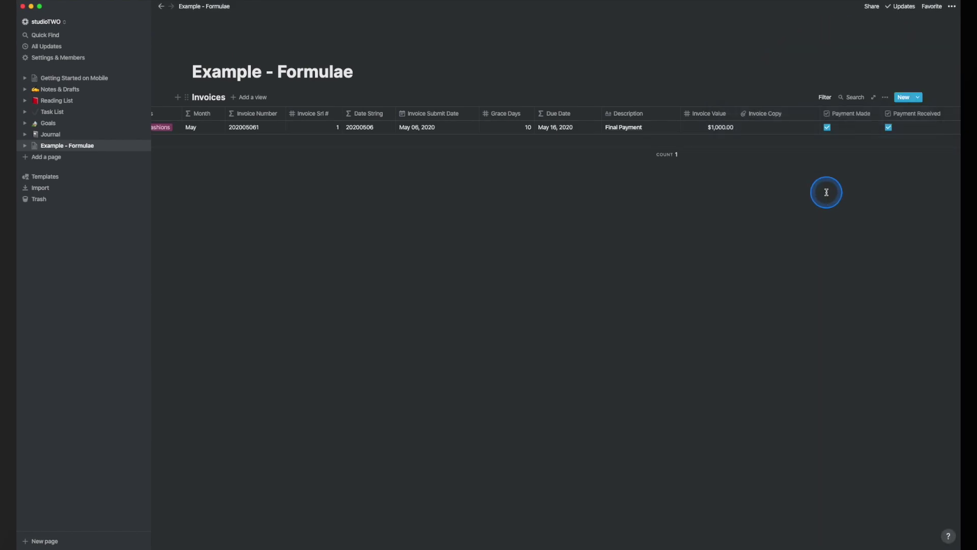